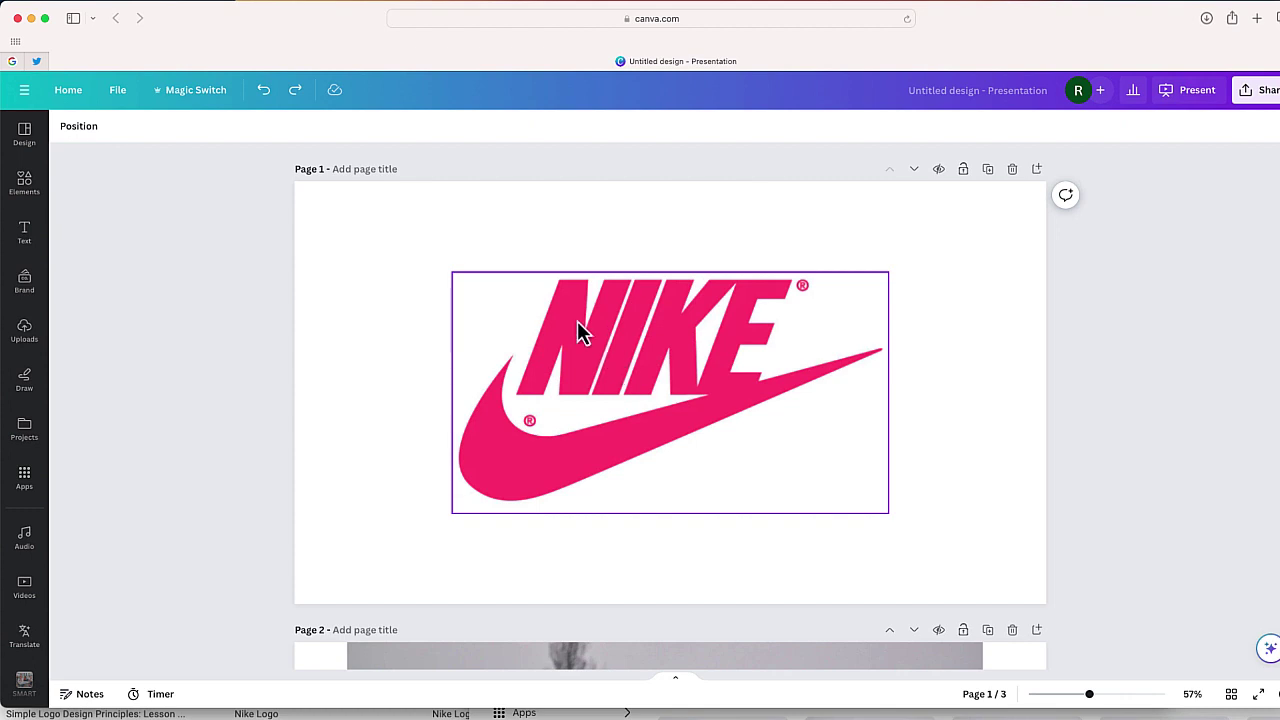
- Fill page 1's background with the dark blue document colour behind the Nike logo
{"action": "left_click", "coordinate": [417, 226]}
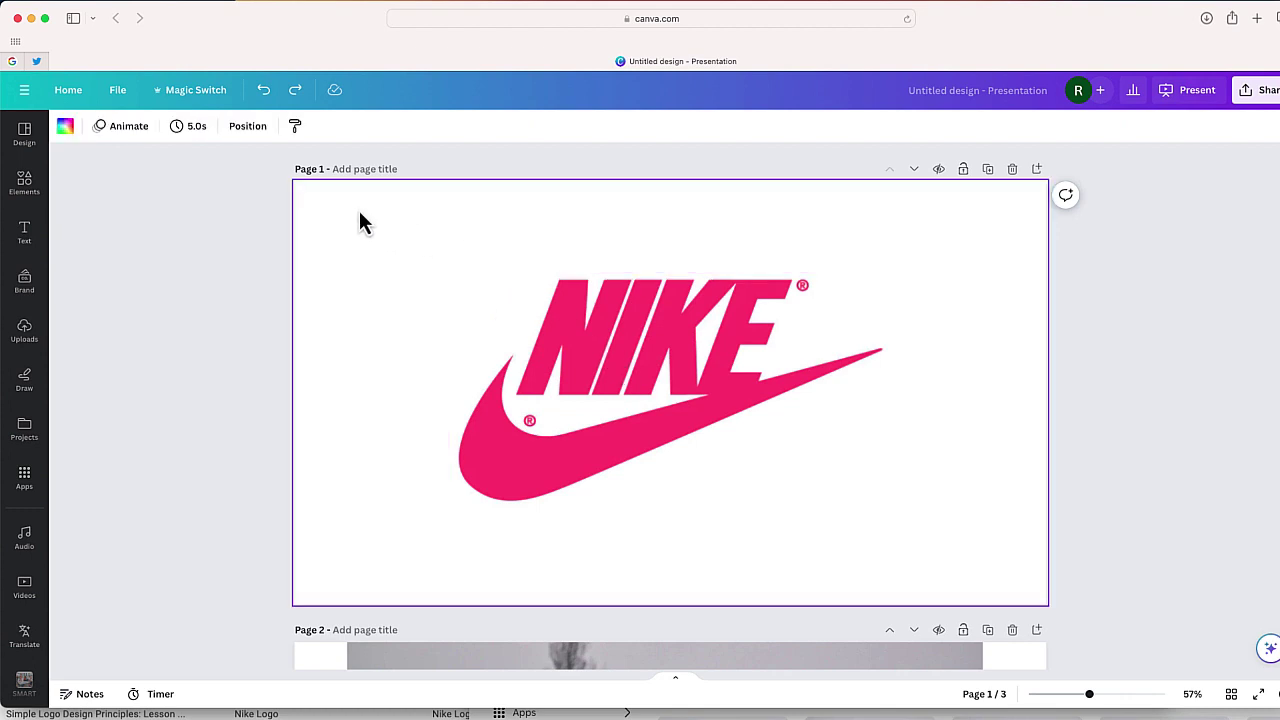
{"action": "left_click", "coordinate": [65, 129]}
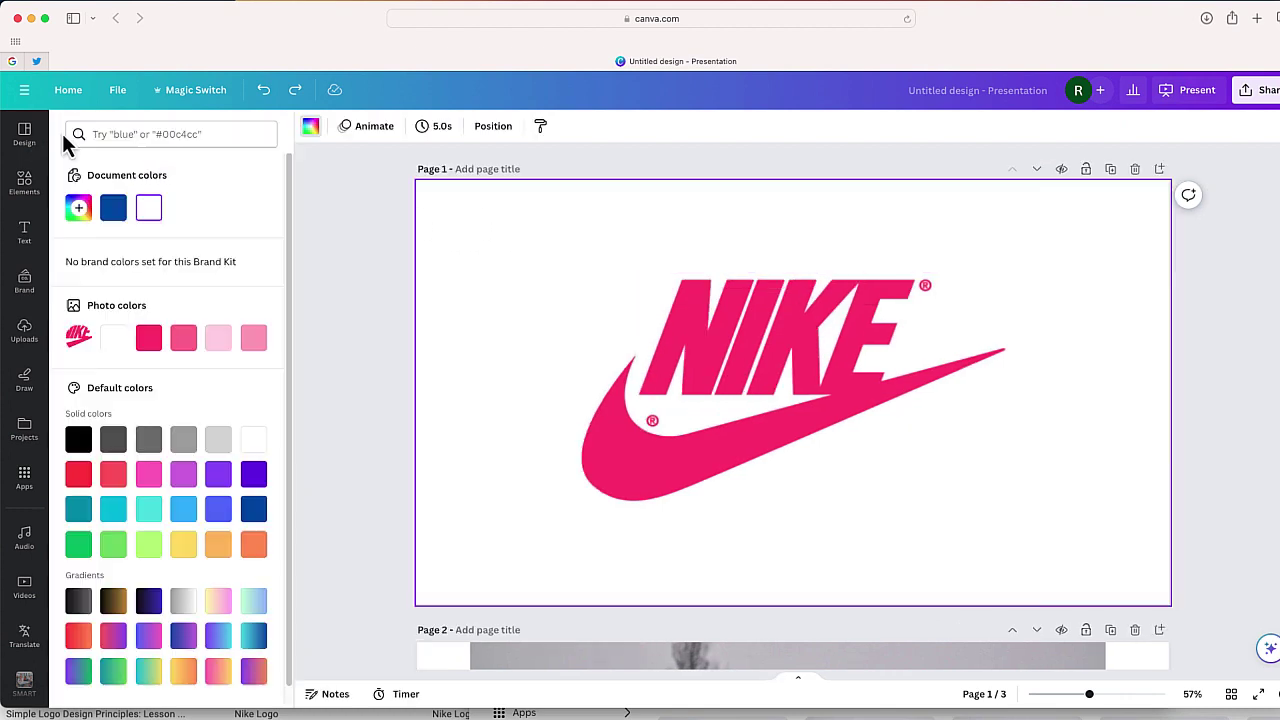
{"action": "left_click", "coordinate": [113, 207]}
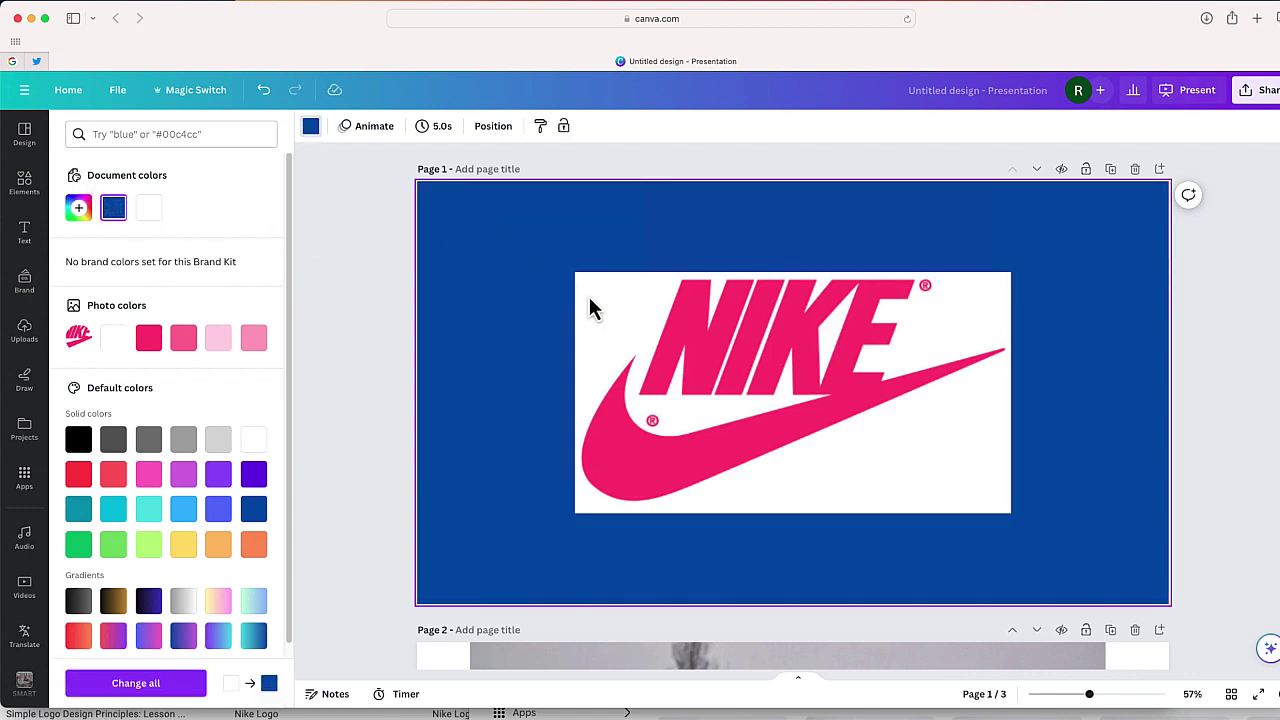
{"action": "left_click", "coordinate": [750, 454]}
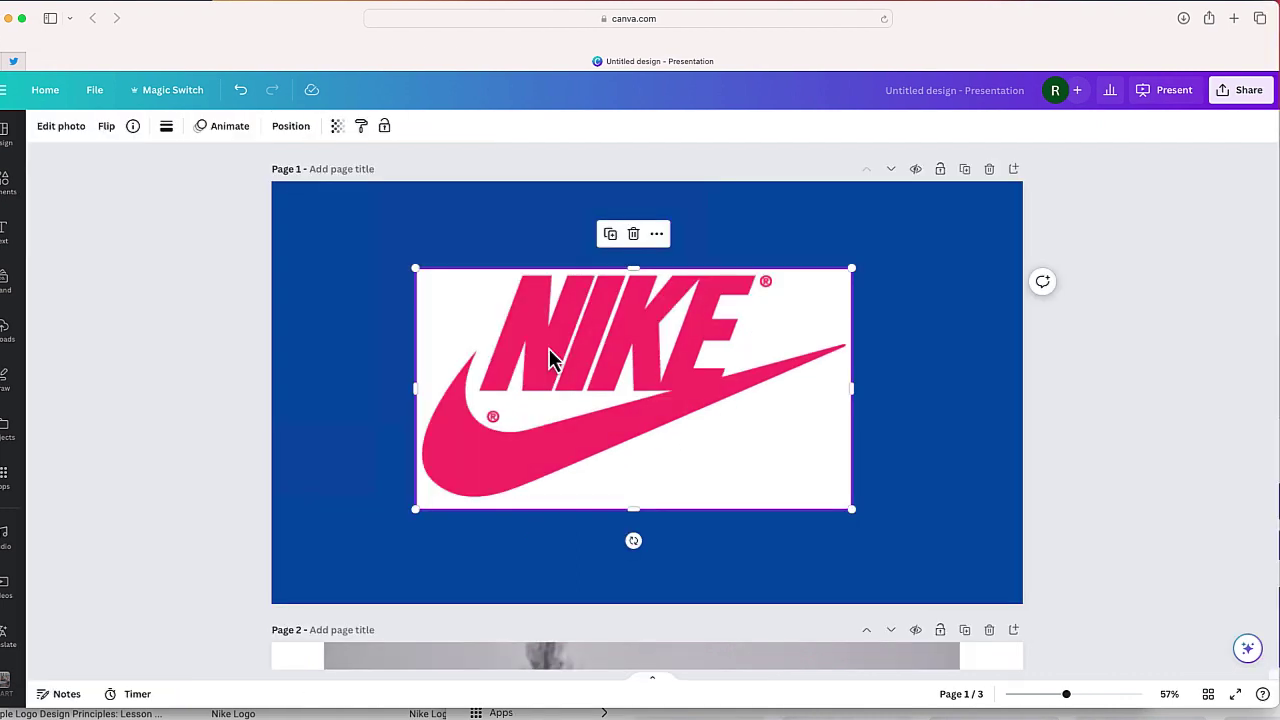
- Apply BG Remover to the Nike logo to strip its white box, then deselect it
{"action": "left_click", "coordinate": [66, 127]}
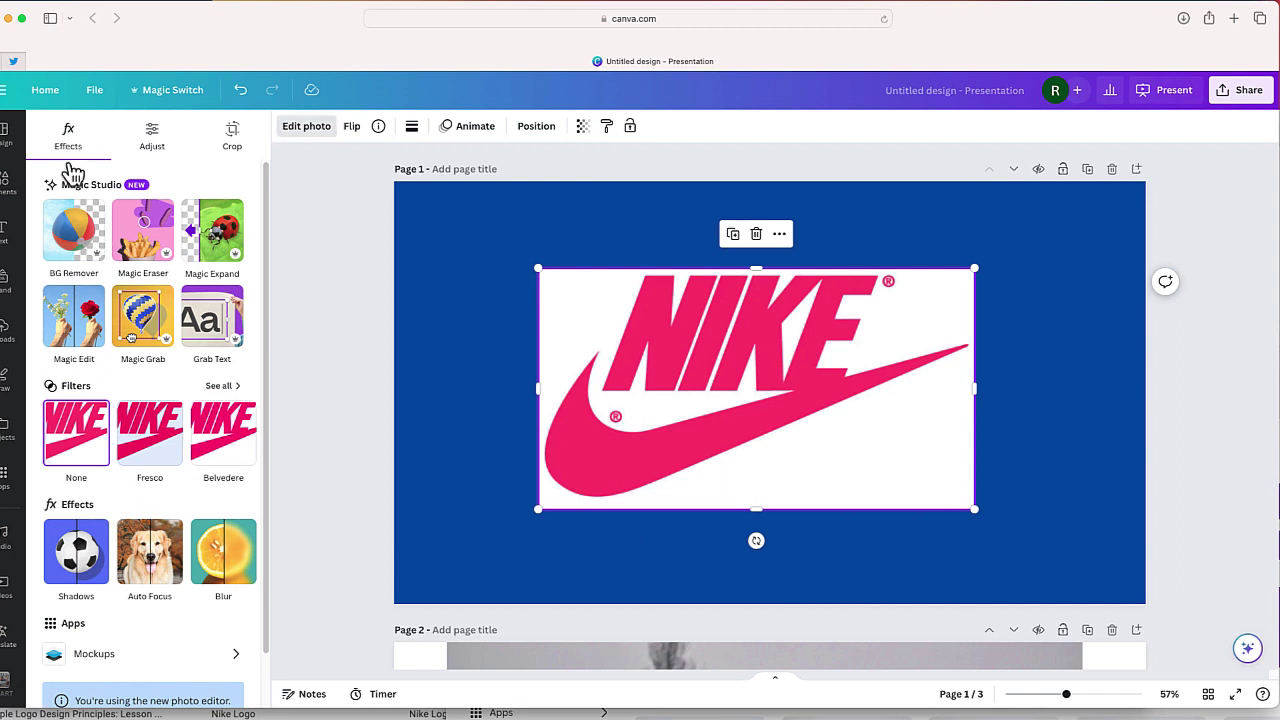
{"action": "left_click", "coordinate": [76, 231]}
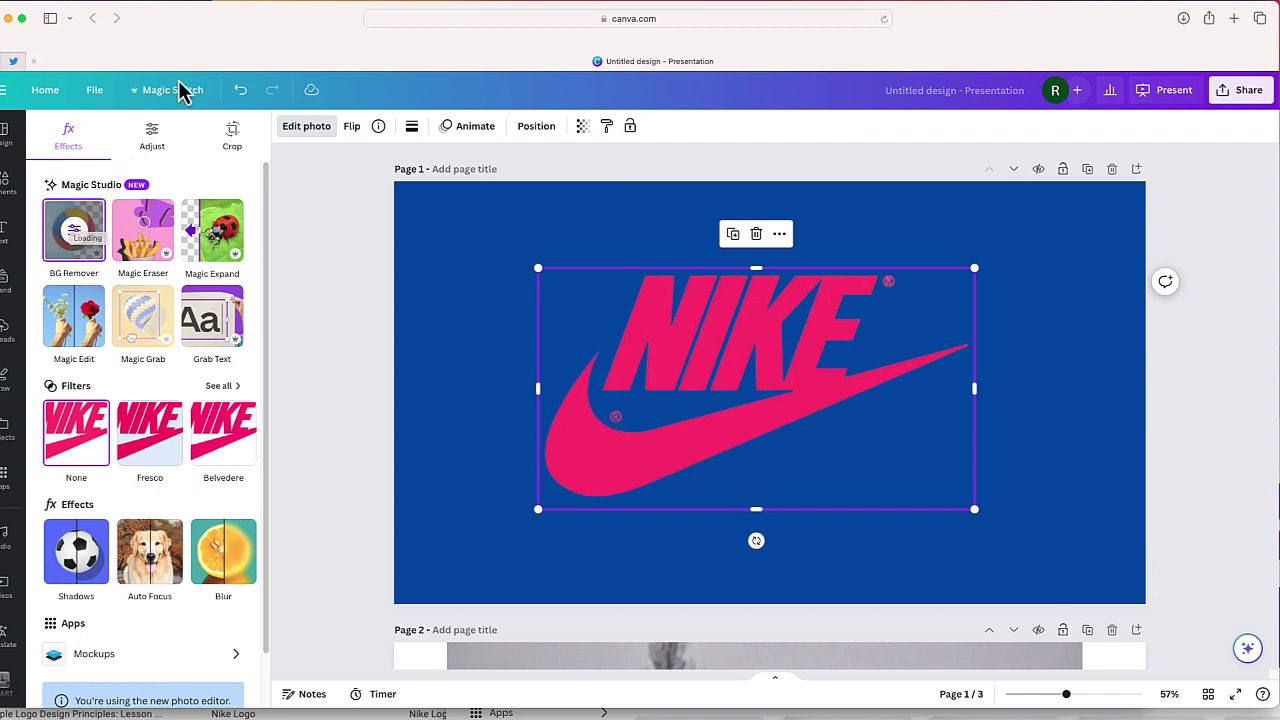
{"action": "left_click", "coordinate": [597, 257]}
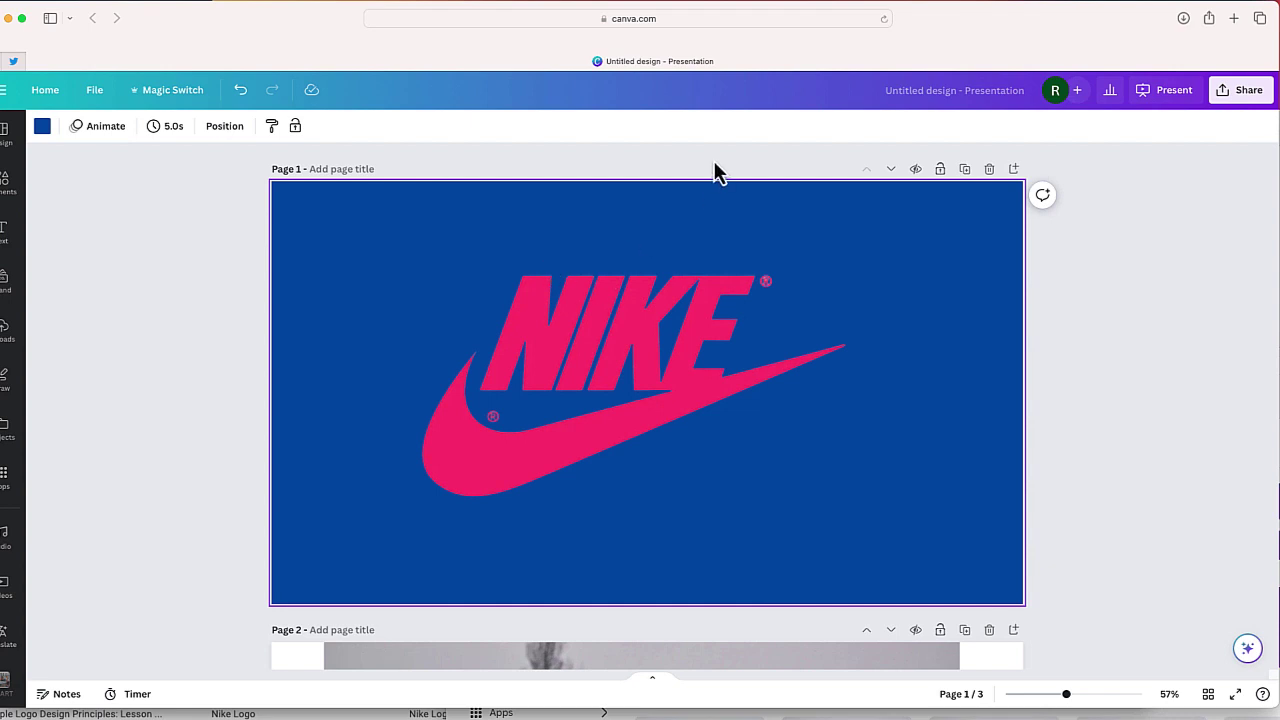
- Set the download to PNG with transparent background, exporting only the current page, Page 1
{"action": "left_click", "coordinate": [1245, 92]}
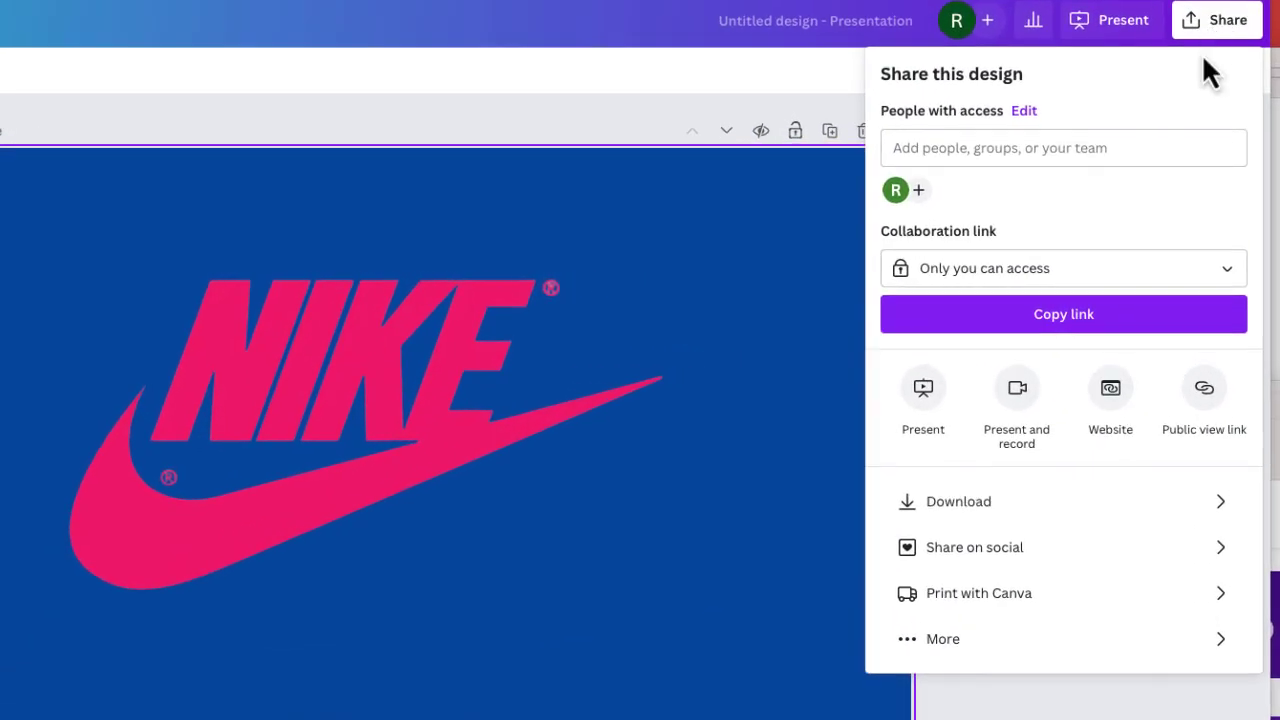
{"action": "left_click", "coordinate": [1207, 515]}
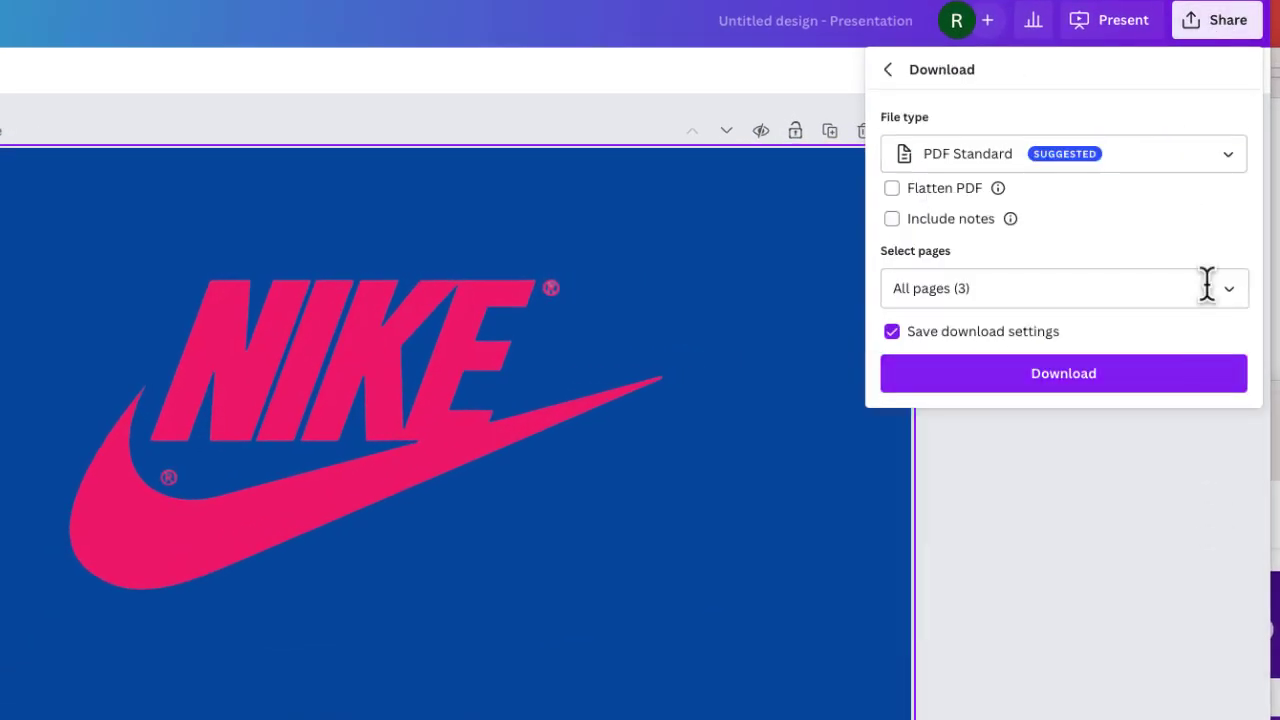
{"action": "left_click", "coordinate": [1226, 160]}
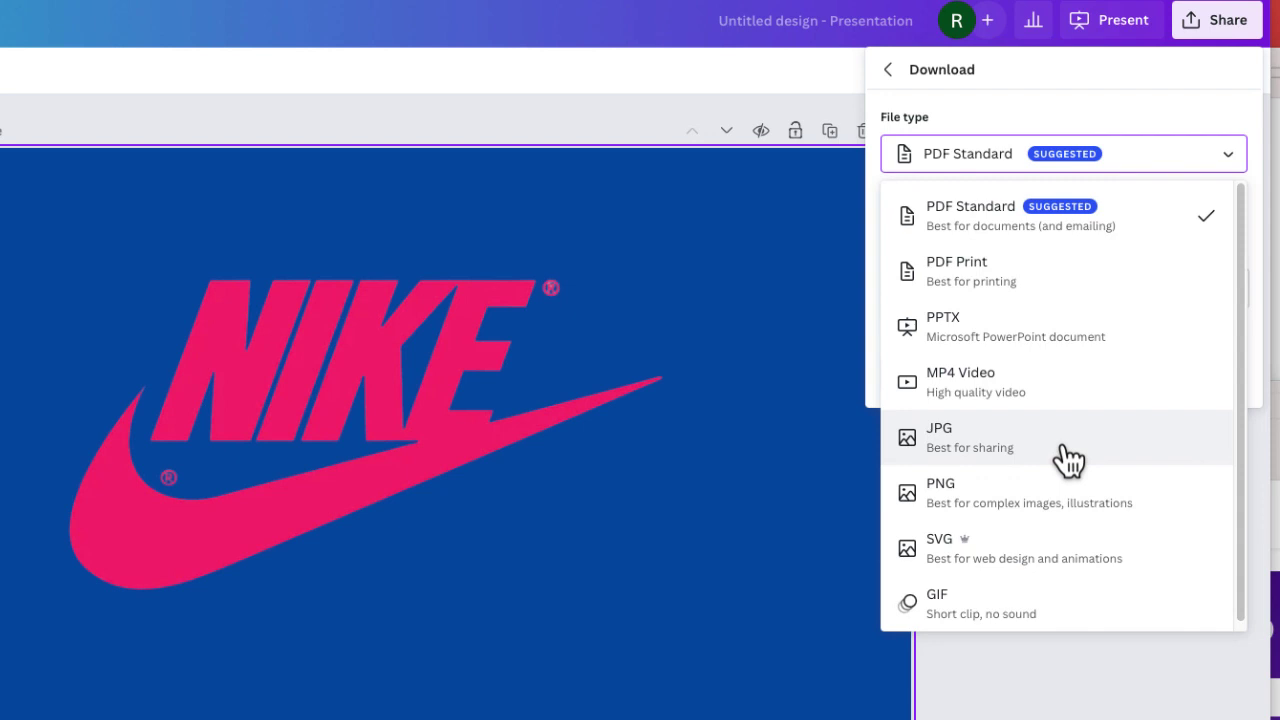
{"action": "left_click", "coordinate": [1071, 503]}
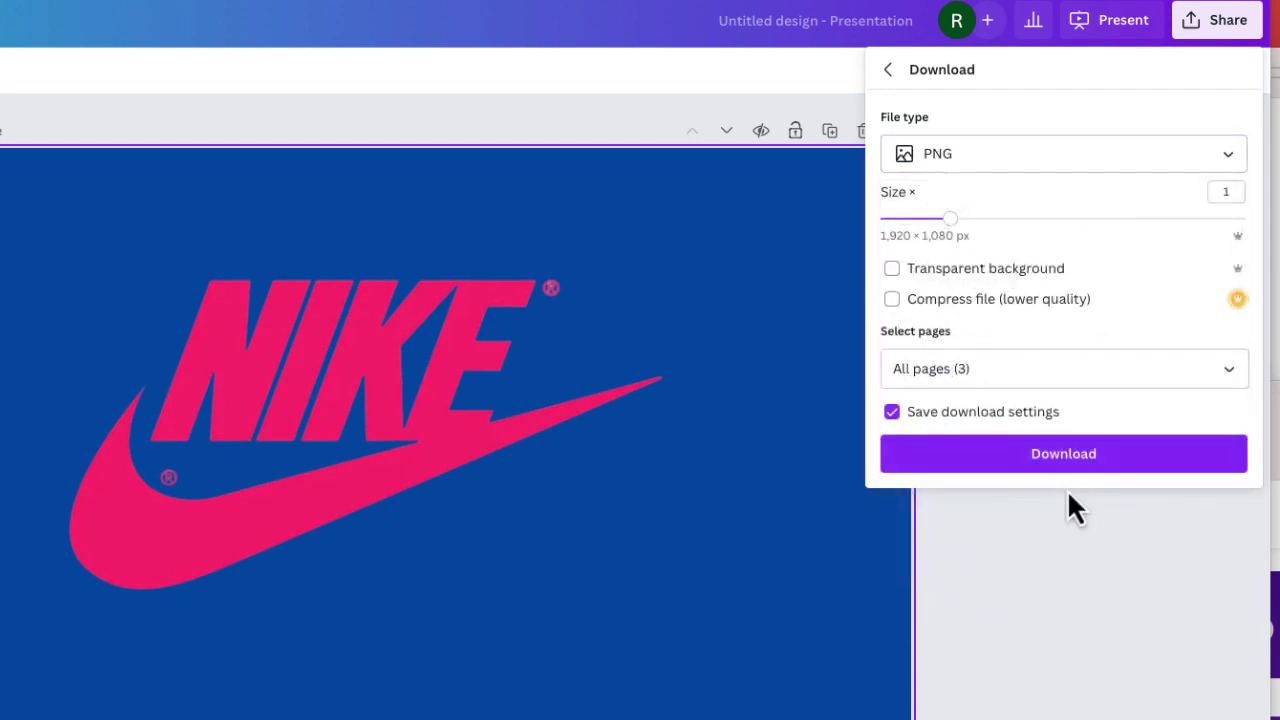
{"action": "left_click", "coordinate": [894, 272]}
{"action": "left_click", "coordinate": [1234, 384]}
{"action": "left_click", "coordinate": [1216, 423]}
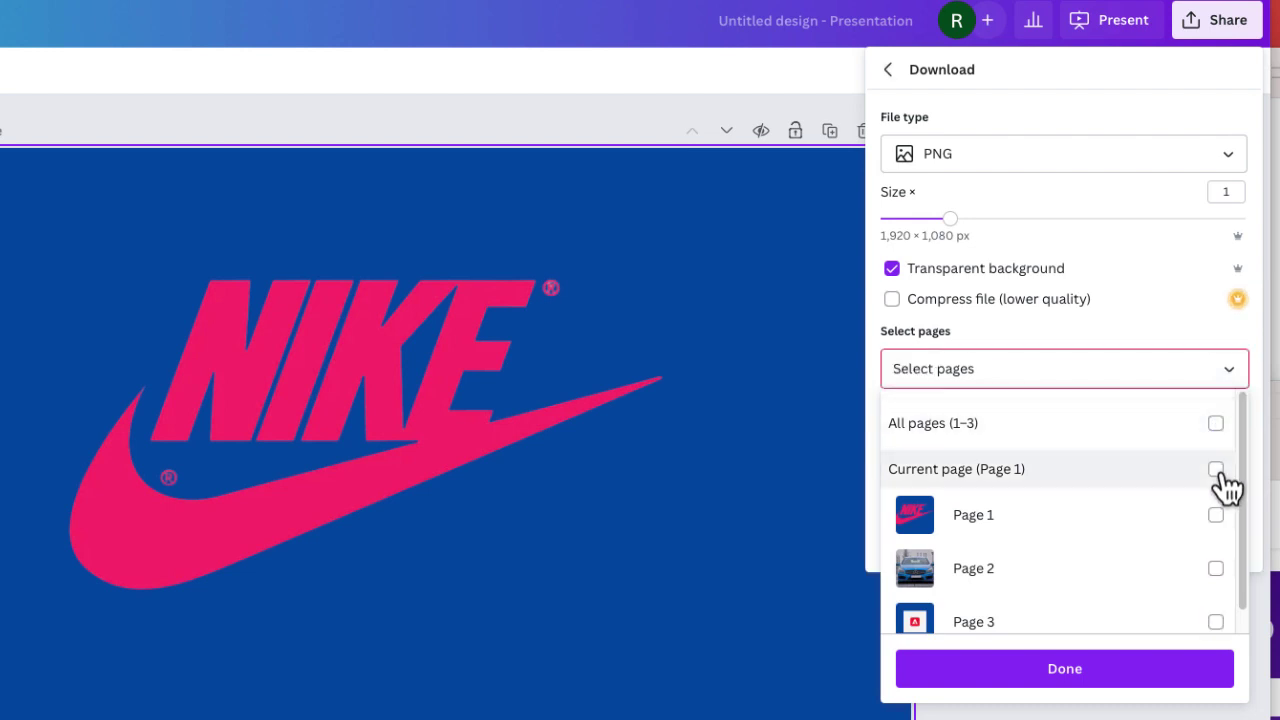
{"action": "left_click", "coordinate": [1216, 470]}
{"action": "left_click", "coordinate": [1196, 690]}
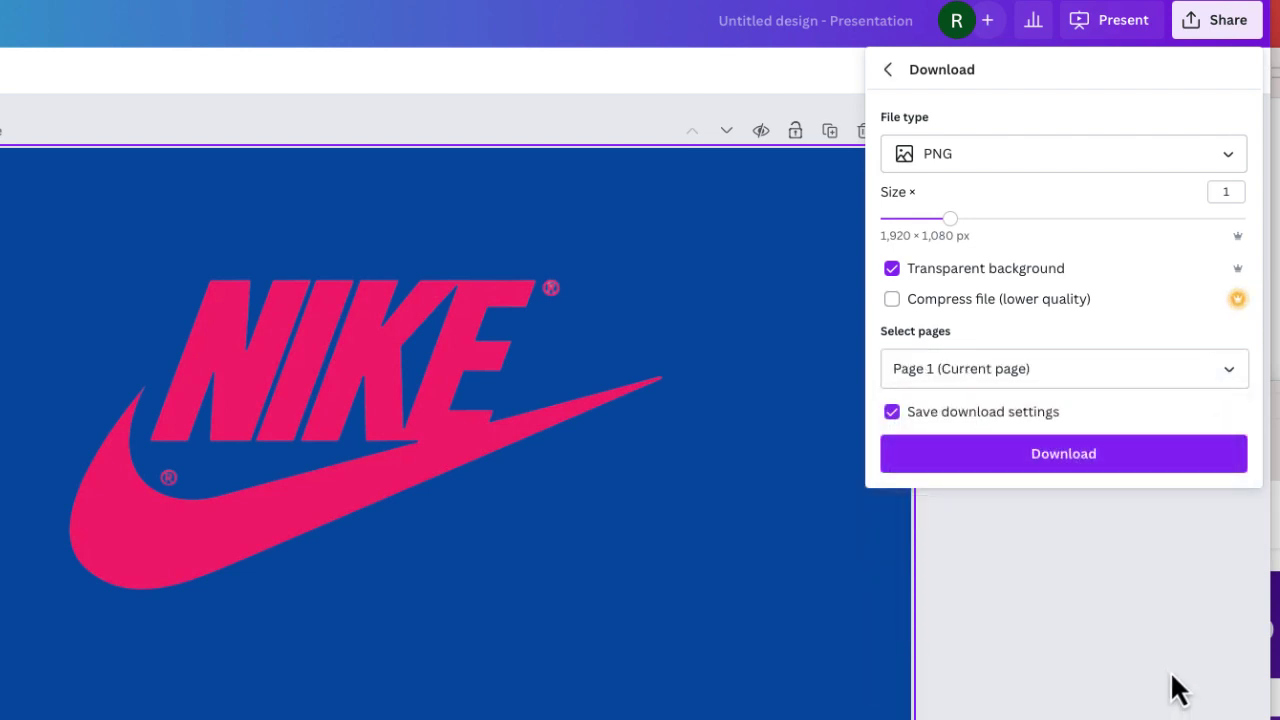
- Download page 1 as a transparent PNG, then reopen download settings with JPG as file type
{"action": "left_click", "coordinate": [1103, 453]}
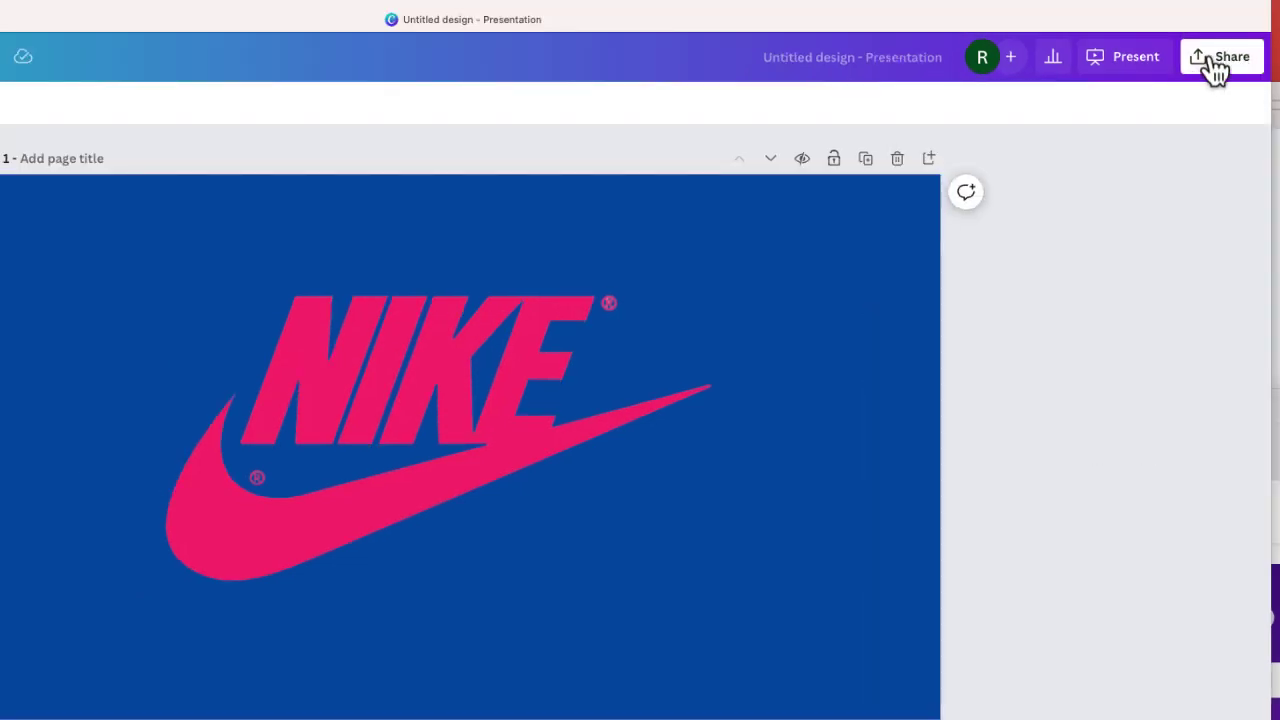
{"action": "left_click", "coordinate": [1208, 24]}
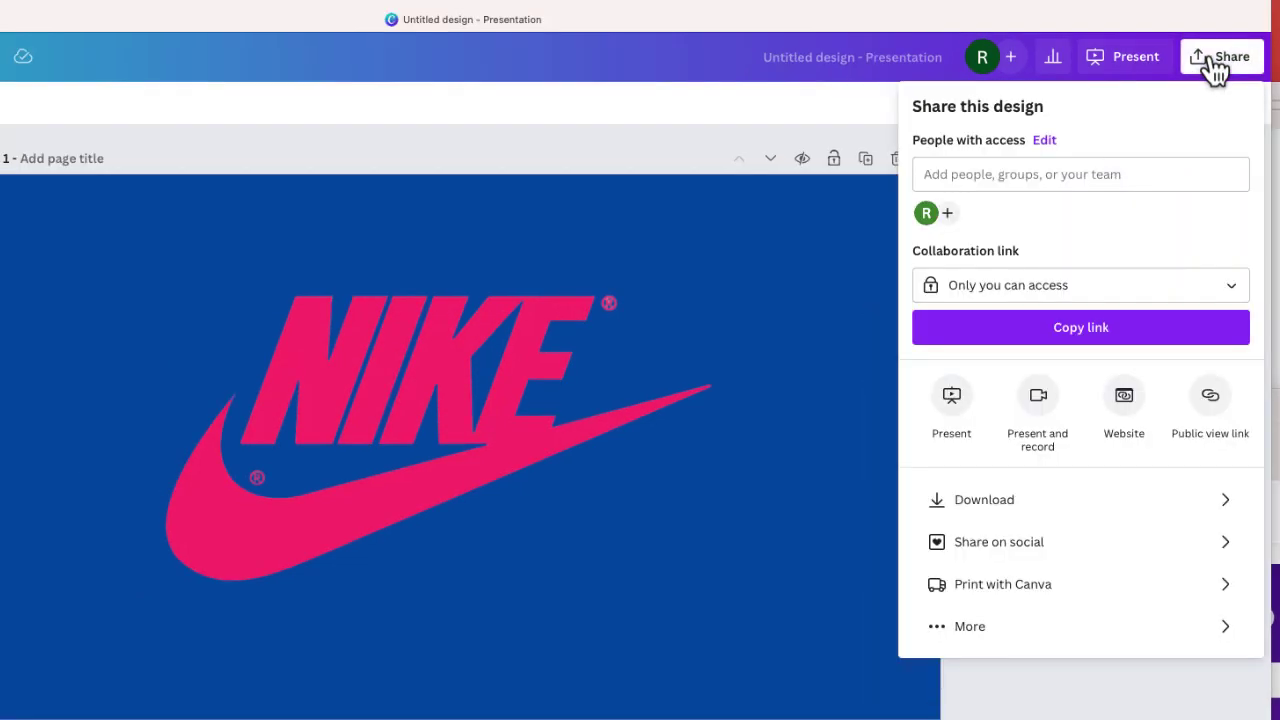
{"action": "left_click", "coordinate": [1111, 508]}
{"action": "left_click", "coordinate": [998, 180]}
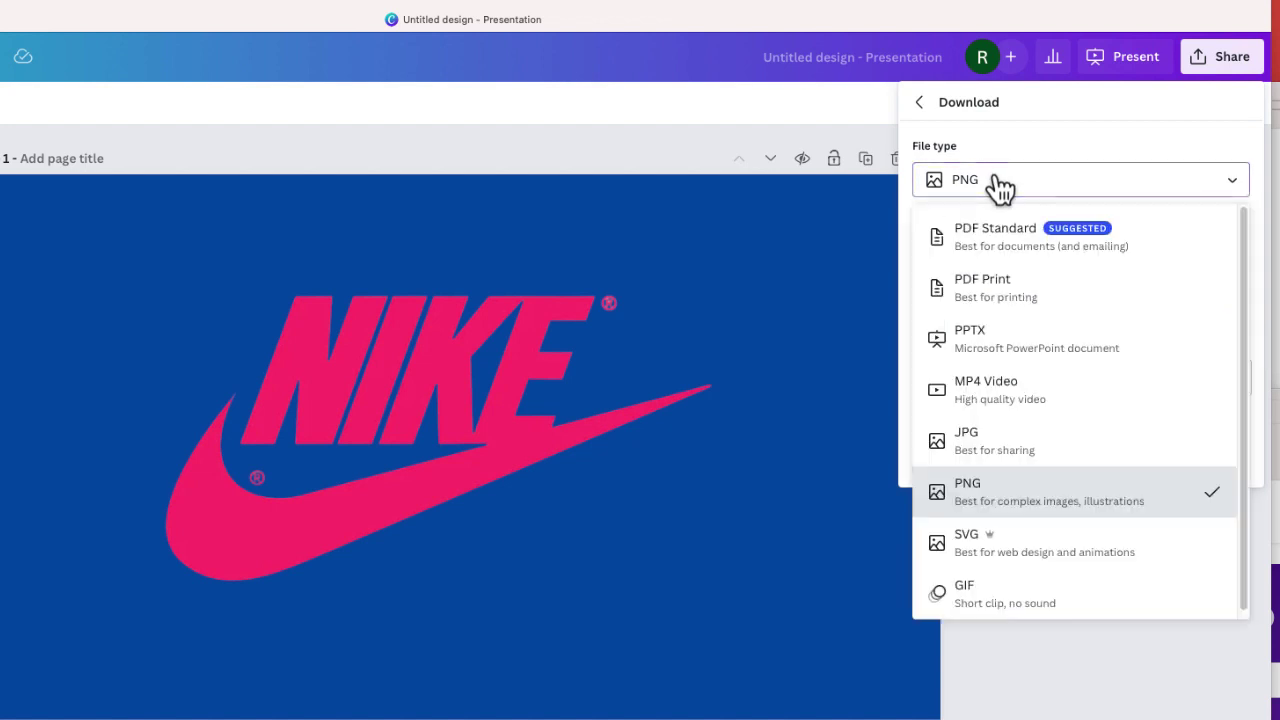
{"action": "left_click", "coordinate": [1005, 445]}
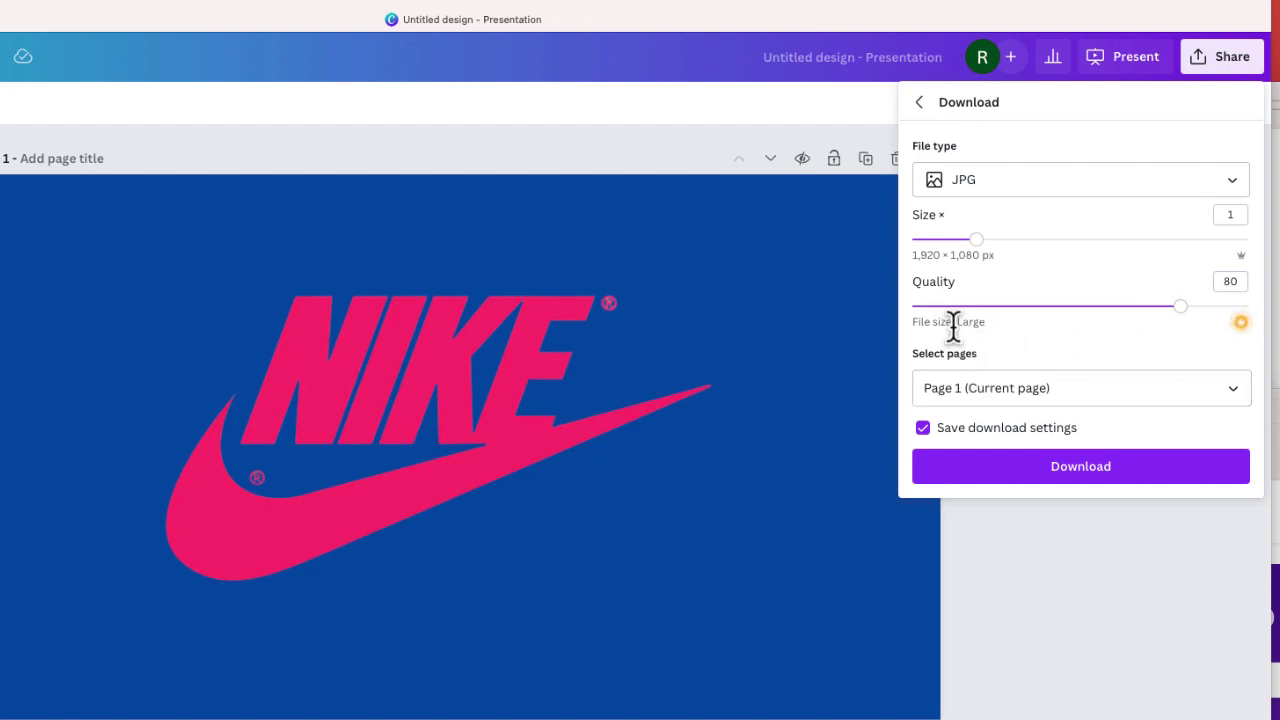
- Switch the file type back to PNG, then inspect Untitled design-4.png in Preview and close it
{"action": "left_click", "coordinate": [957, 184]}
{"action": "left_click", "coordinate": [1006, 490]}
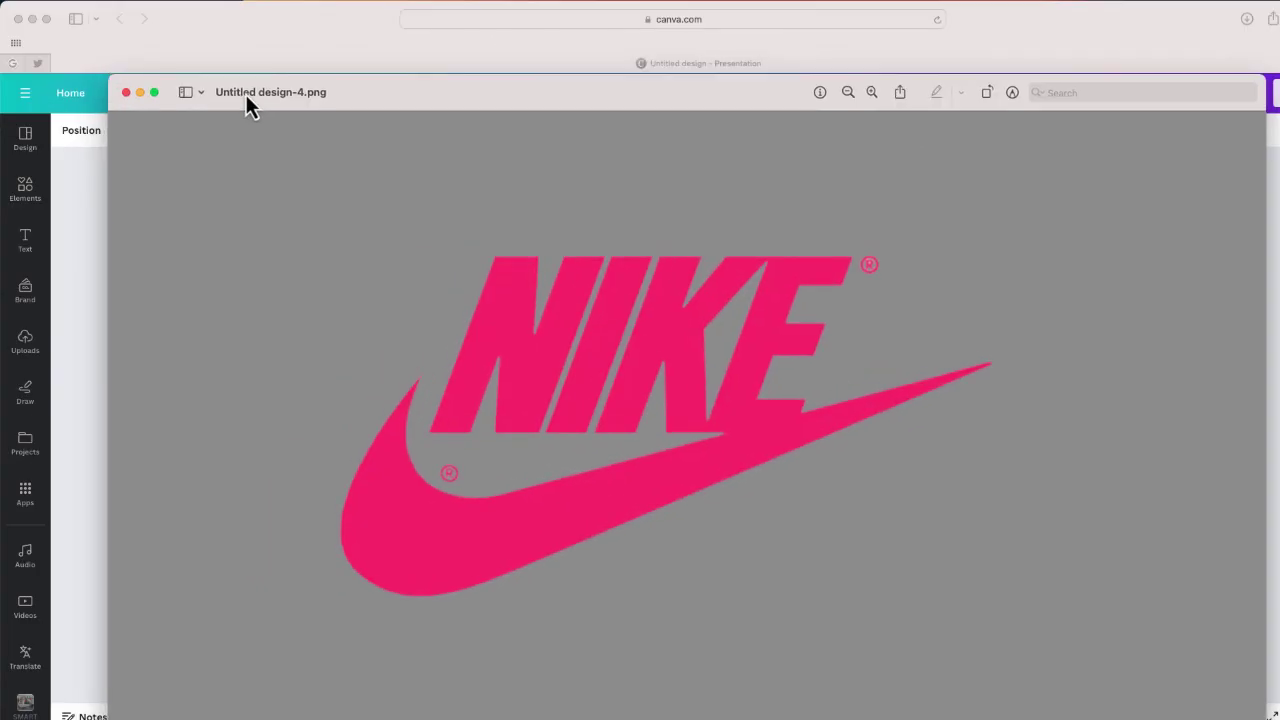
{"action": "left_click_drag", "start_coordinate": [220, 70], "coordinate": [200, 36]}
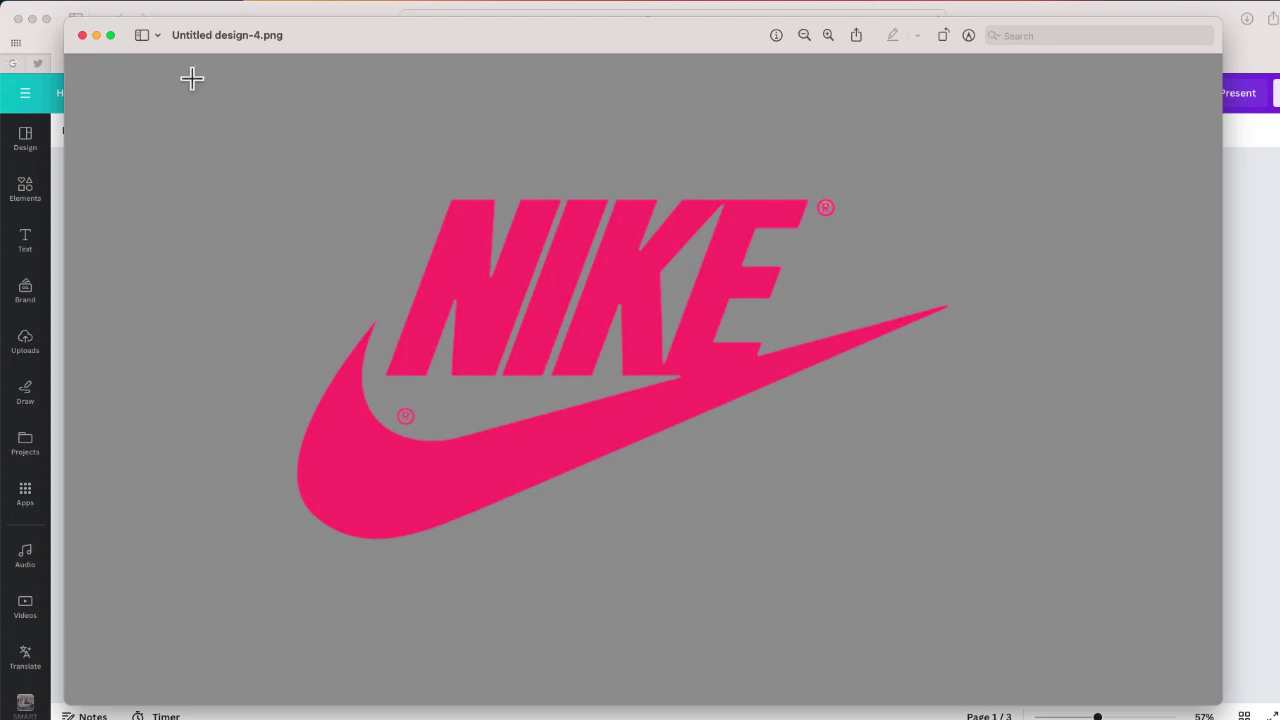
{"action": "left_click", "coordinate": [82, 36]}
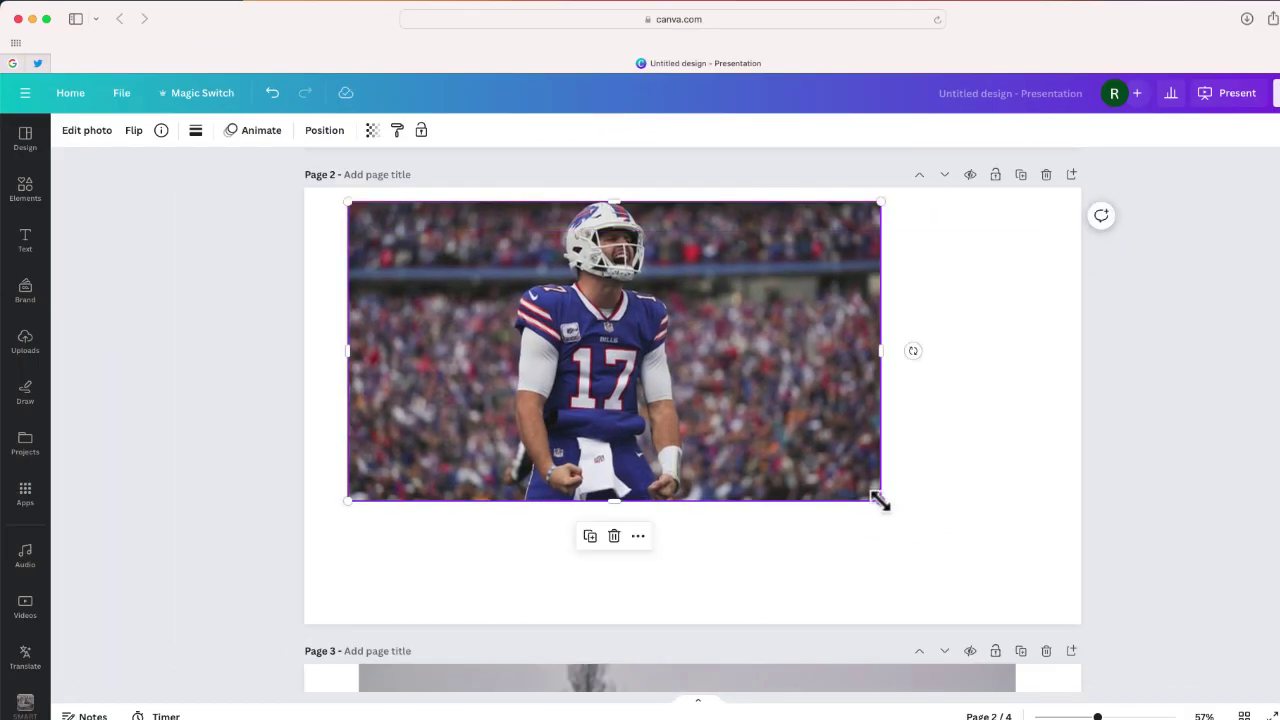
- Stretch the page 2 football player photo to cover the full 1,920 × 1,080 page
{"action": "left_click_drag", "start_coordinate": [878, 498], "coordinate": [851, 476]}
{"action": "left_click_drag", "start_coordinate": [1062, 613], "coordinate": [1081, 624]}
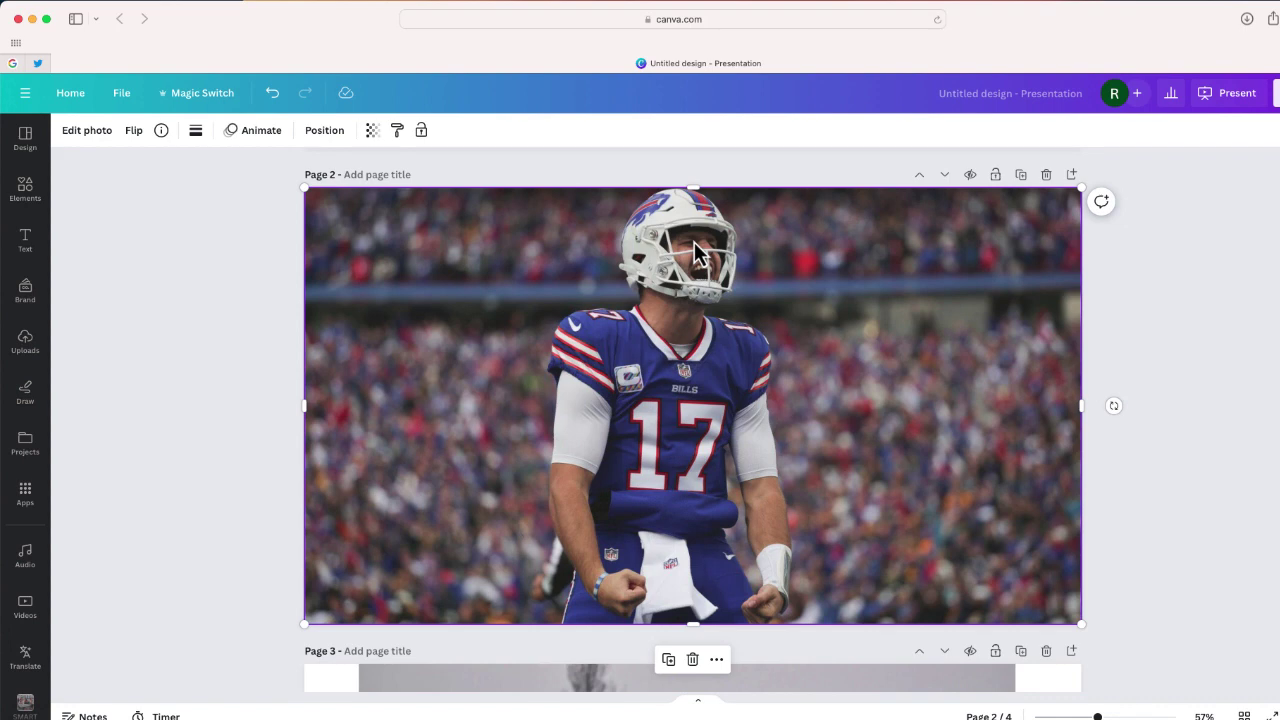
- Try BG Remover on the football player photo, then undo it to keep the stadium background
{"action": "left_click", "coordinate": [101, 134]}
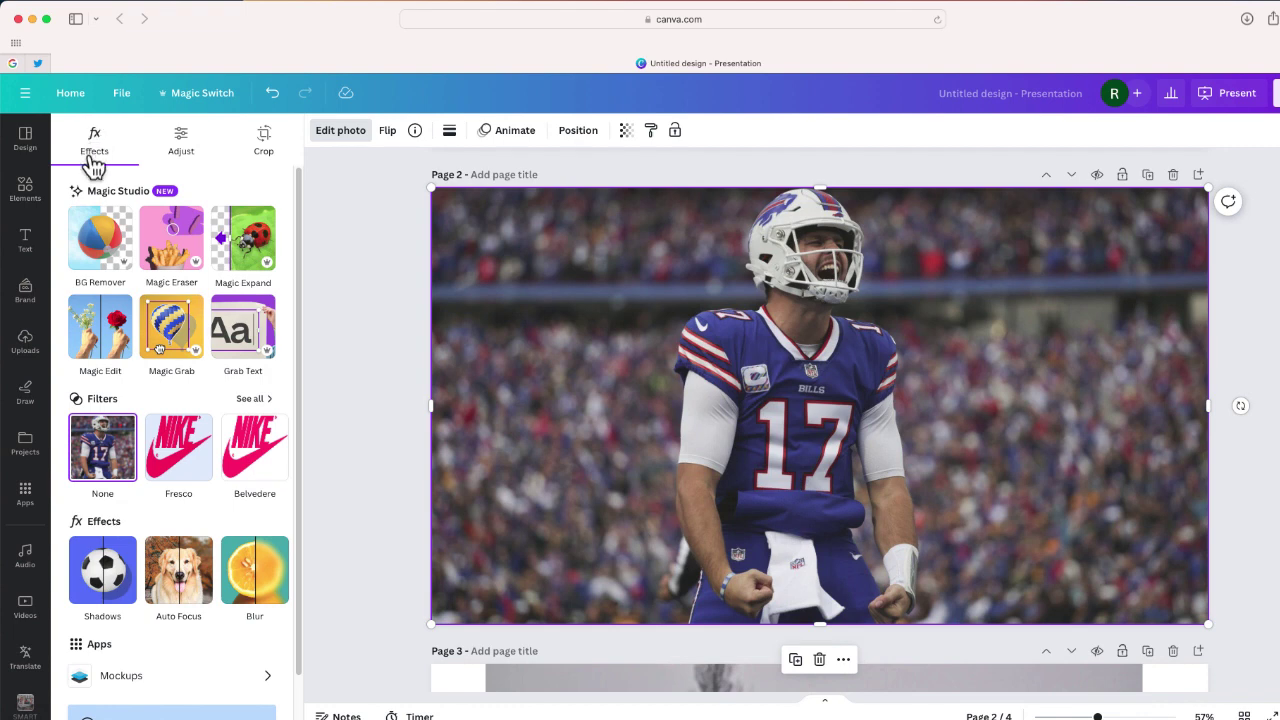
{"action": "left_click", "coordinate": [97, 234]}
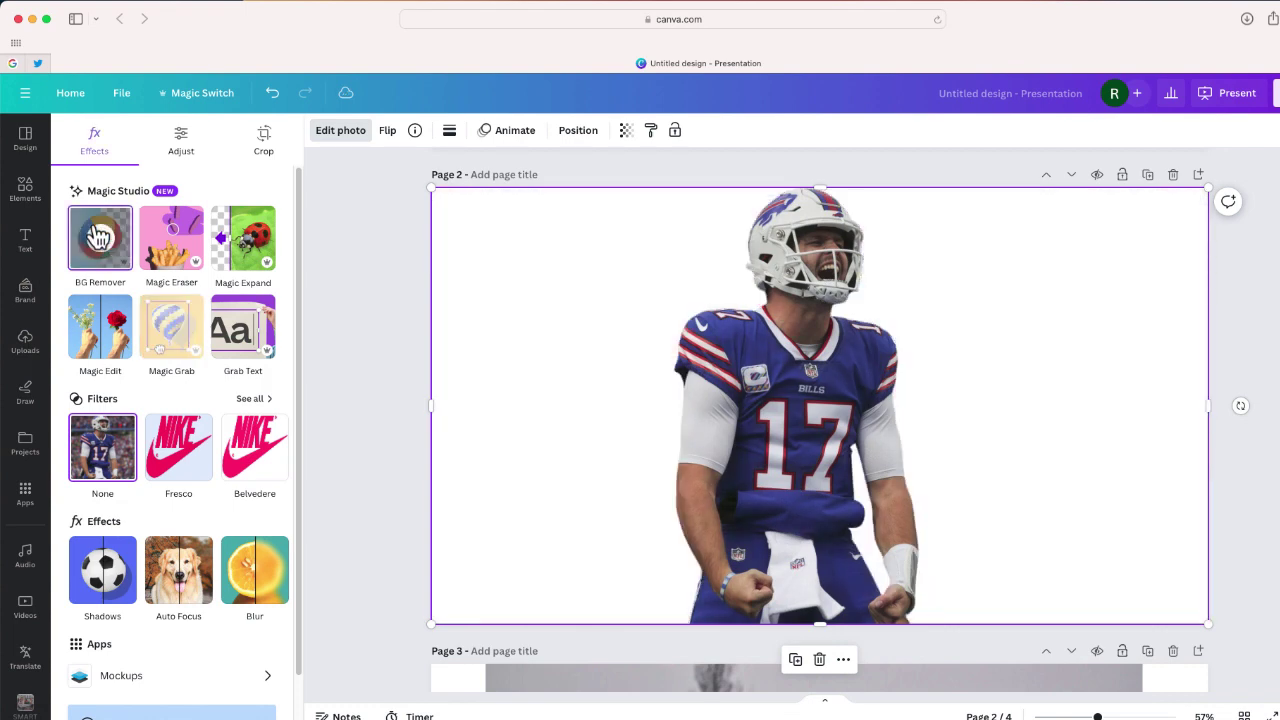
{"action": "key", "text": "super+z"}
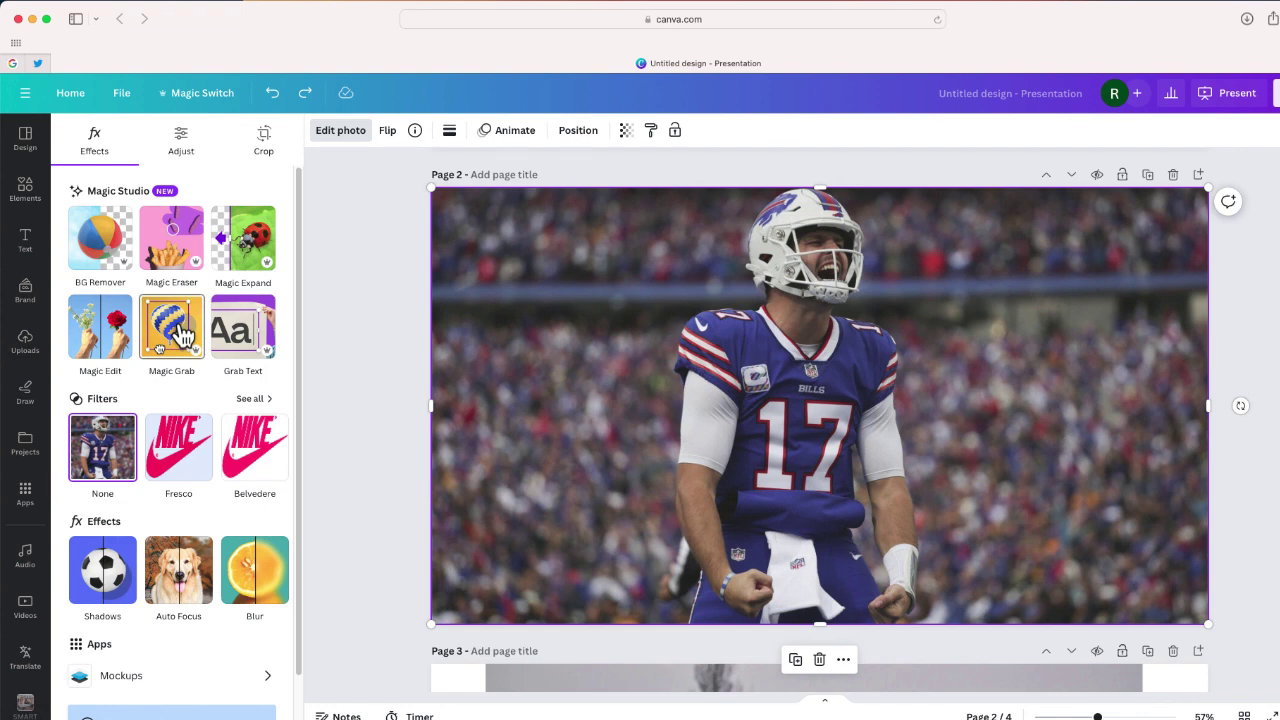
- Lift the player out with Magic Grab and move the cutout to the centre of page 2
{"action": "left_click", "coordinate": [181, 333]}
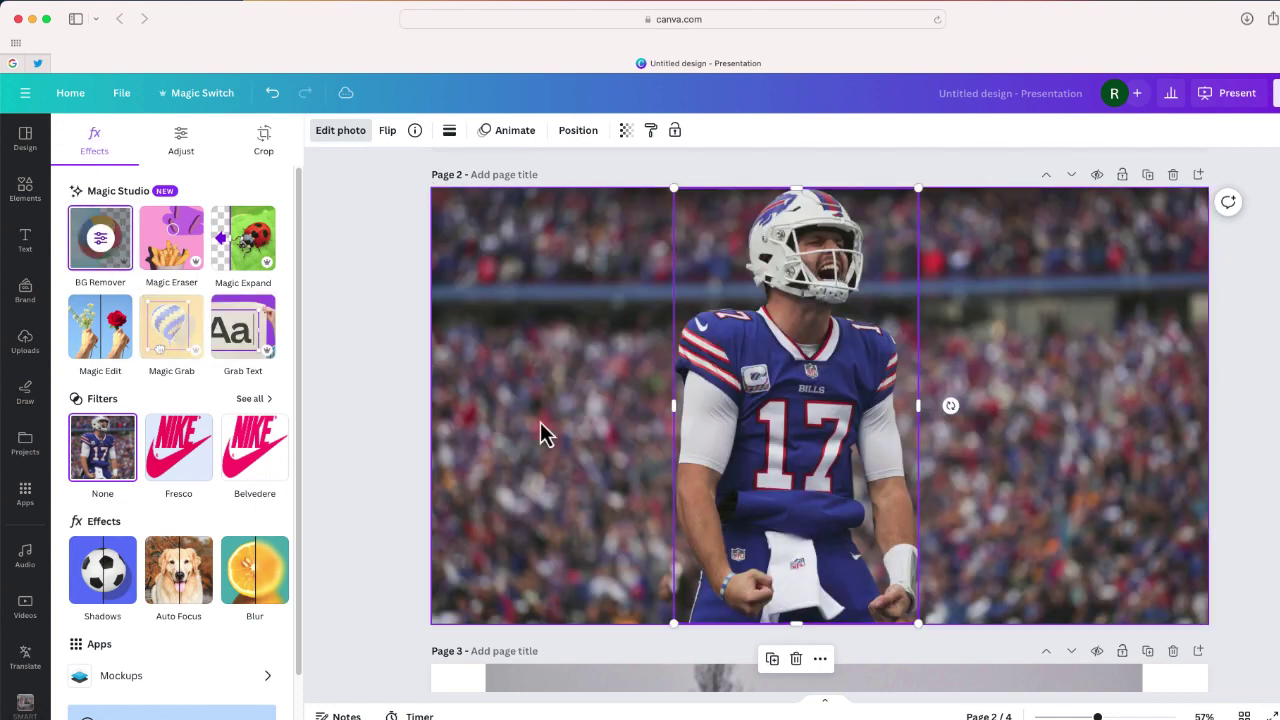
{"action": "left_click_drag", "start_coordinate": [753, 383], "coordinate": [992, 399]}
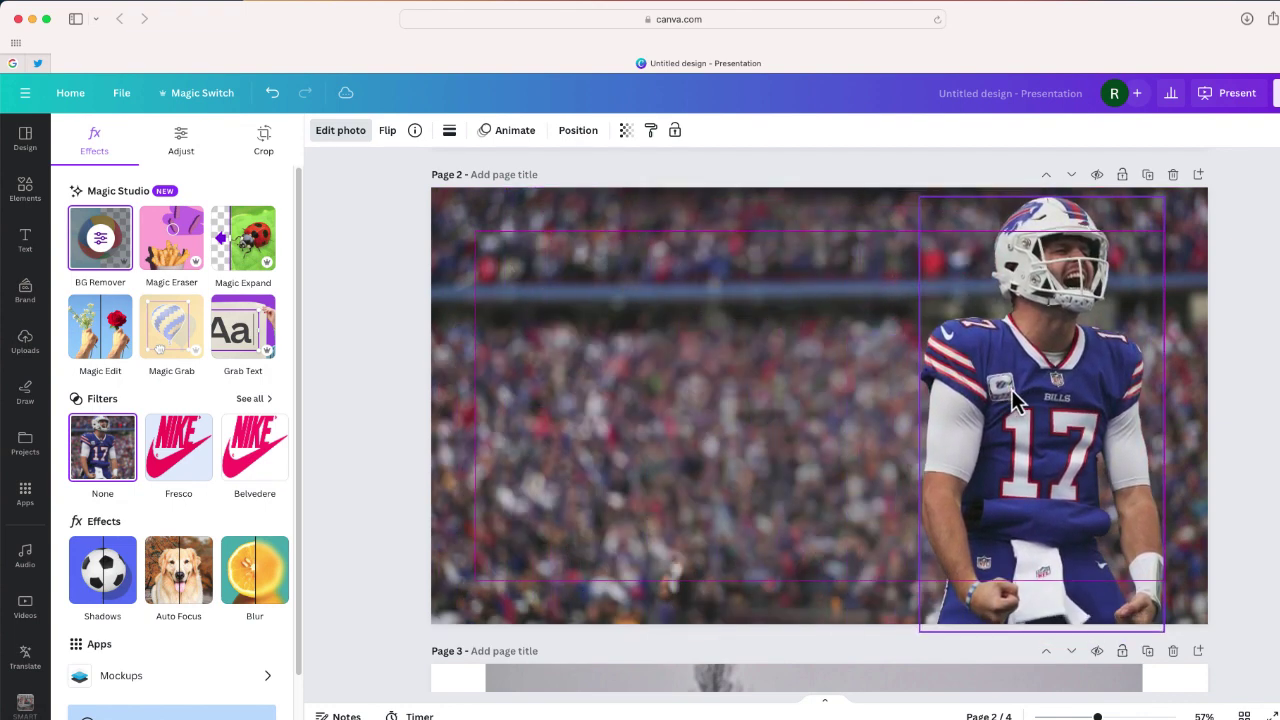
{"action": "left_click_drag", "start_coordinate": [1012, 389], "coordinate": [1046, 384]}
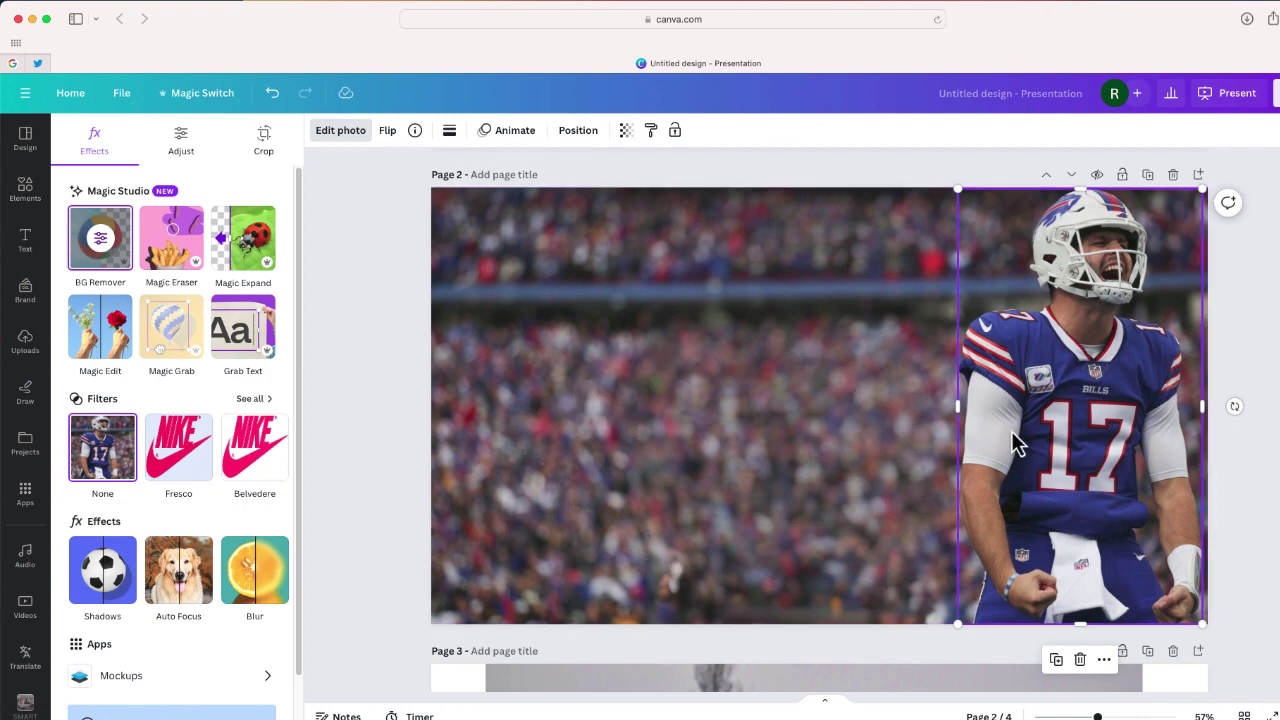
{"action": "left_click_drag", "start_coordinate": [1014, 443], "coordinate": [740, 432]}
- Delete the stadium photo and centre the player cutout on page 2
{"action": "left_click", "coordinate": [524, 391]}
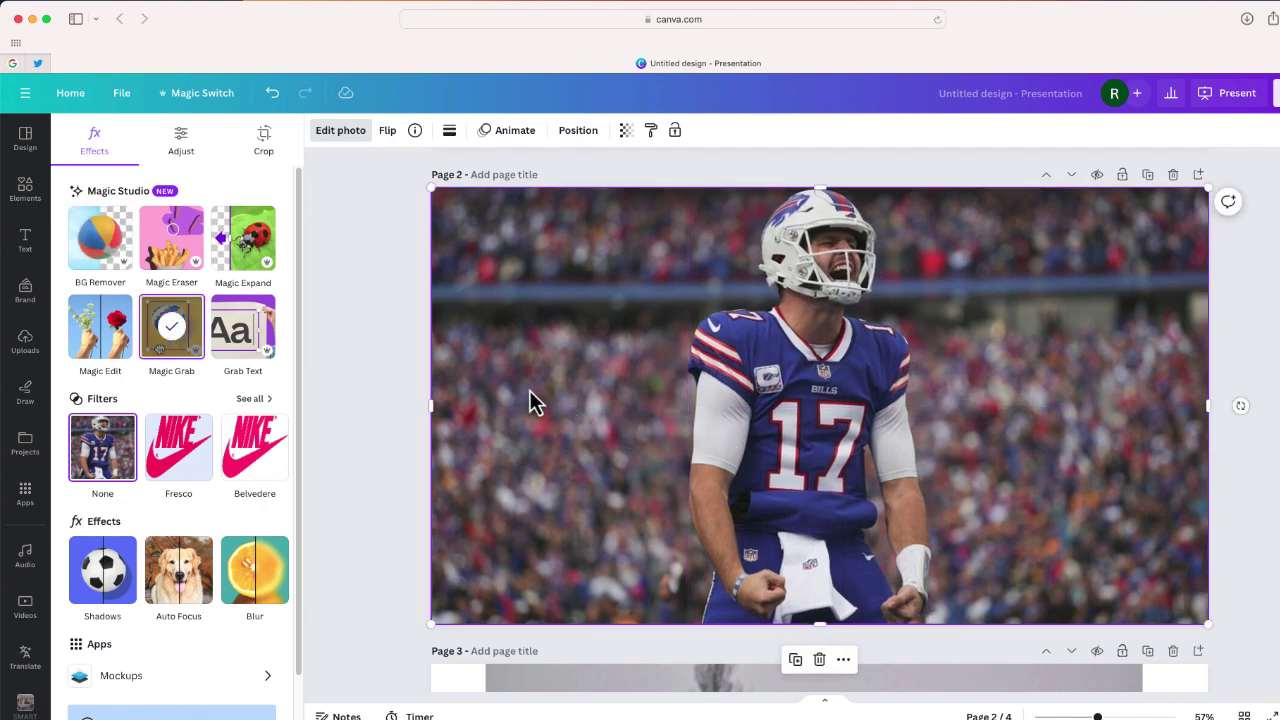
{"action": "key", "text": "Delete"}
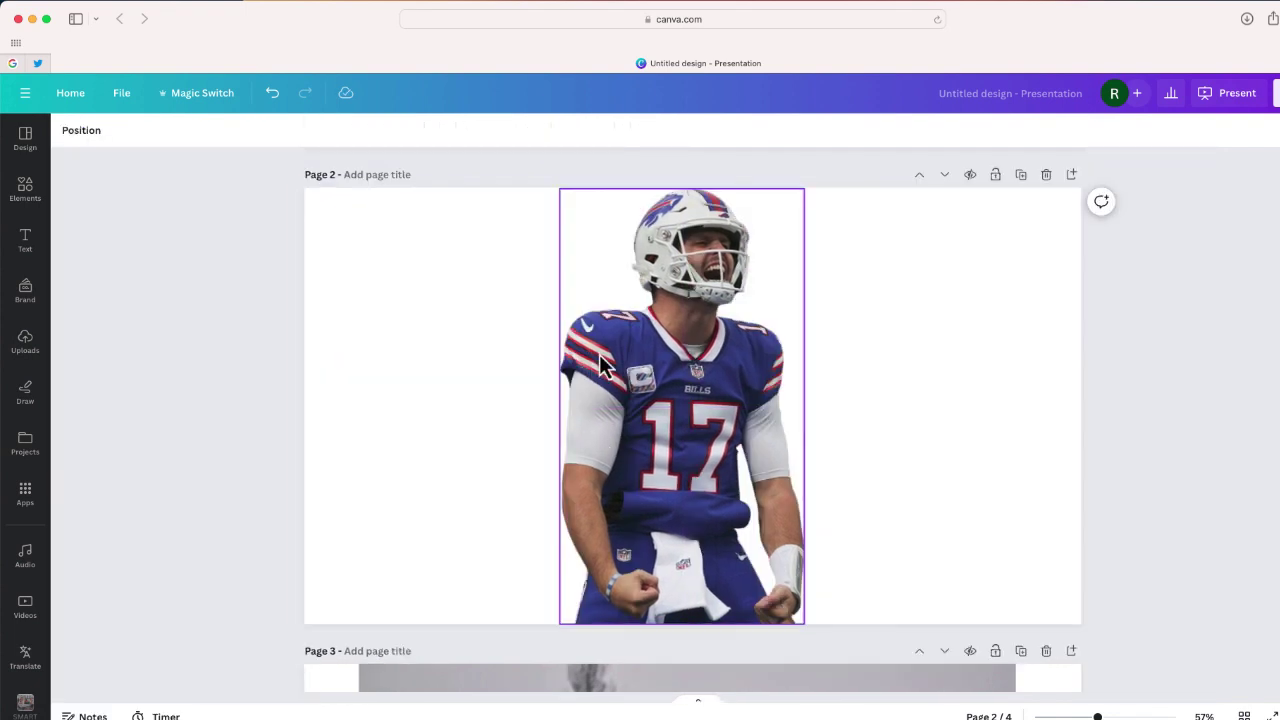
{"action": "left_click_drag", "start_coordinate": [612, 362], "coordinate": [703, 373]}
{"action": "left_click", "coordinate": [509, 320]}
{"action": "left_click", "coordinate": [703, 374]}
{"action": "left_click", "coordinate": [324, 217]}
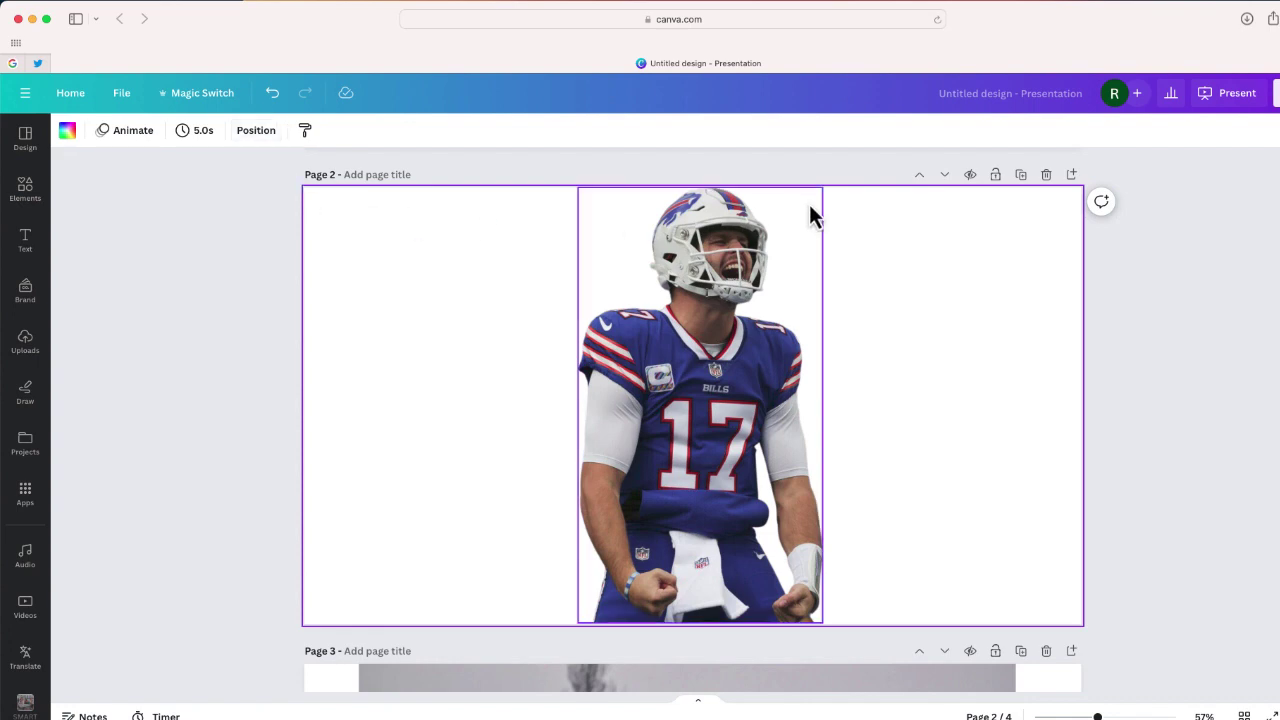
- Download only Page 2 as a transparent-background PNG
{"action": "left_click", "coordinate": [1277, 93]}
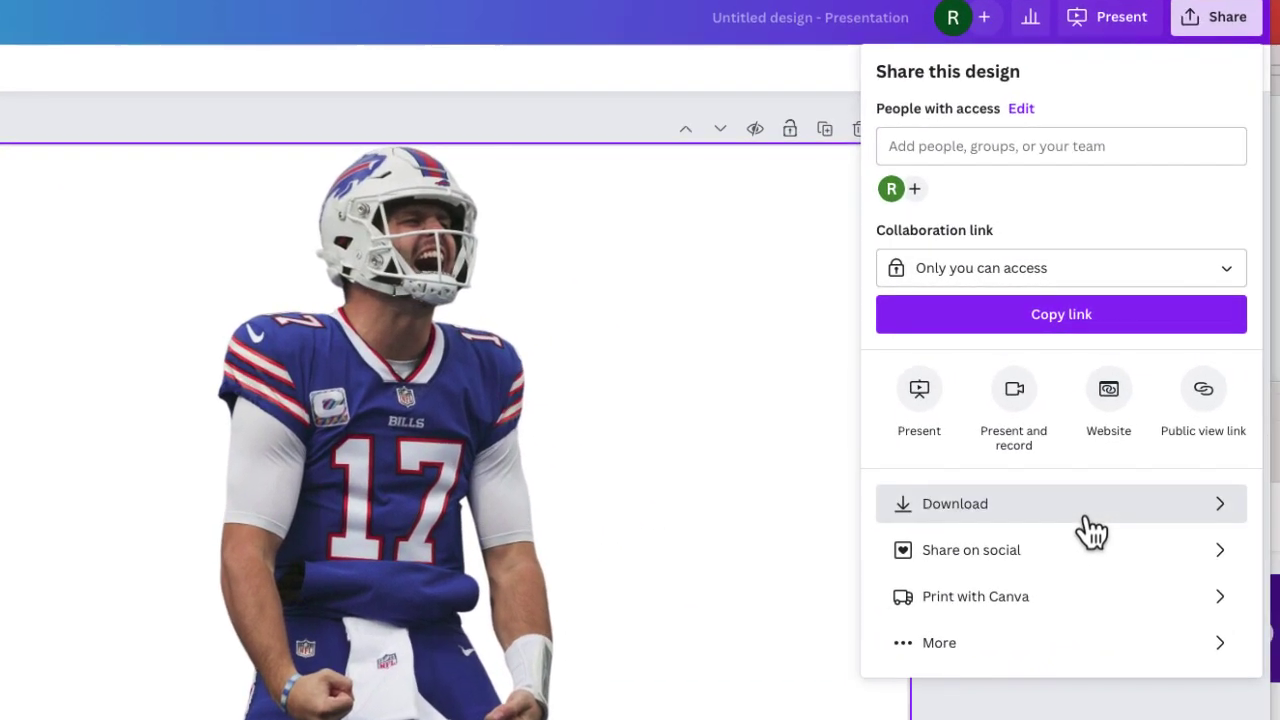
{"action": "left_click", "coordinate": [1212, 450]}
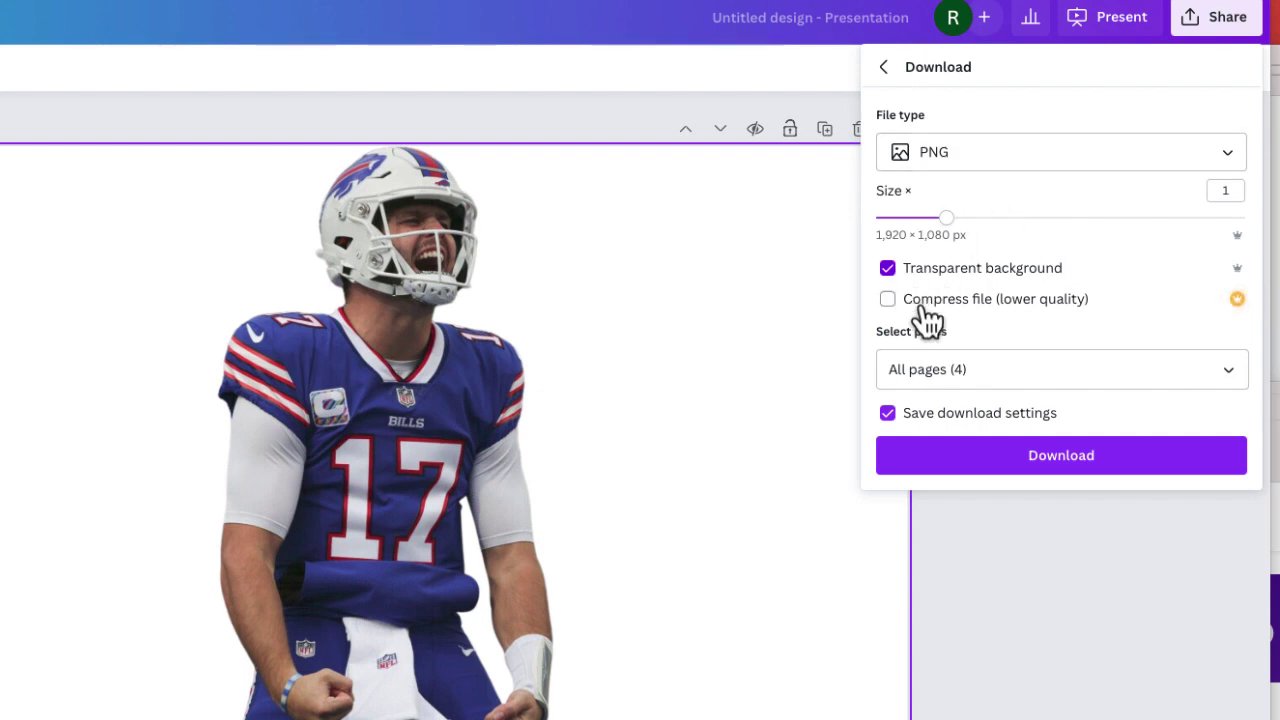
{"action": "left_click", "coordinate": [1228, 376]}
{"action": "left_click", "coordinate": [1215, 425]}
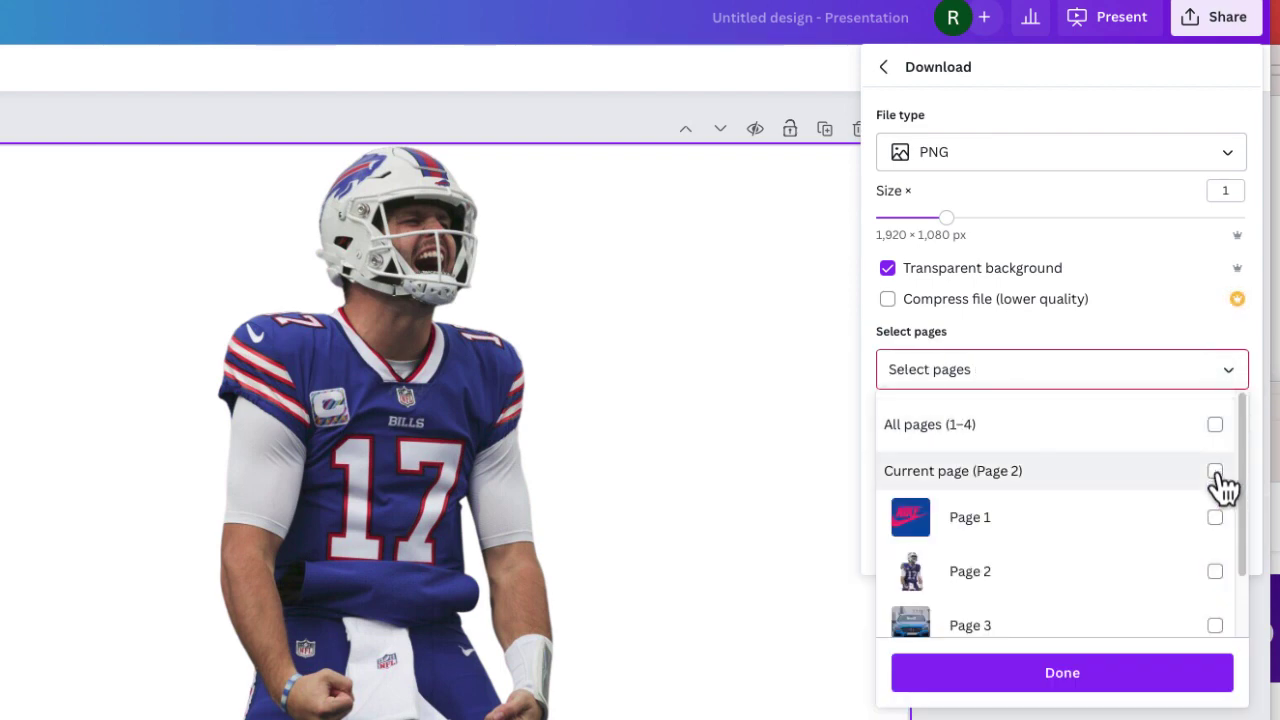
{"action": "left_click", "coordinate": [1214, 471]}
{"action": "left_click", "coordinate": [1160, 674]}
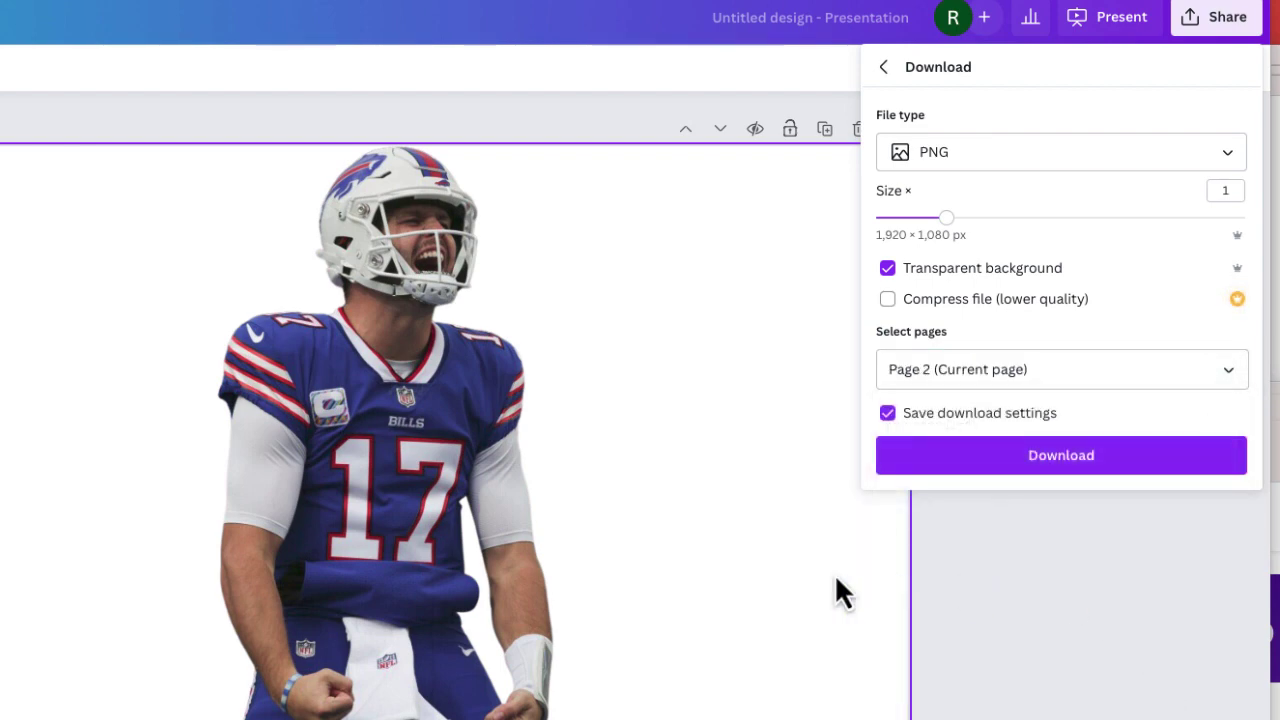
{"action": "left_click", "coordinate": [1100, 462]}
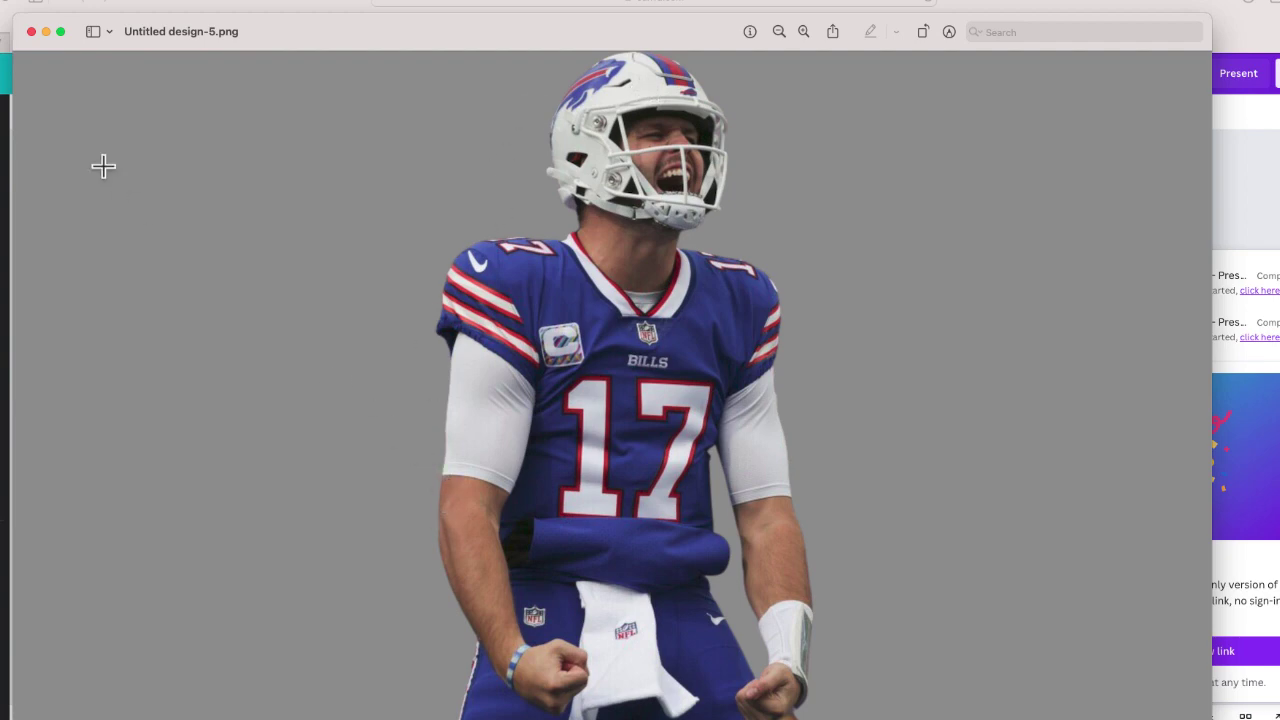
- Close the Preview window showing Untitled design-5.png
{"action": "left_click", "coordinate": [31, 32]}
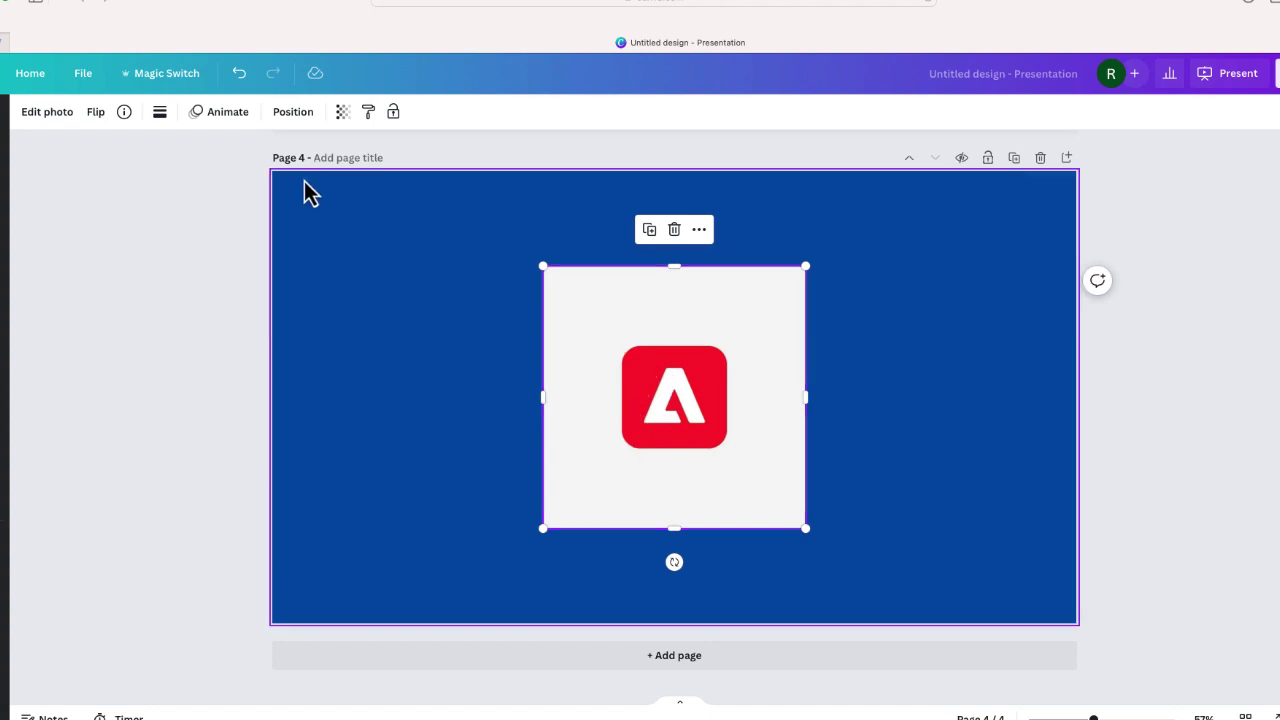
- Strip the light square background from the red Adobe logo on page 4 with BG Remover
{"action": "left_click", "coordinate": [42, 114]}
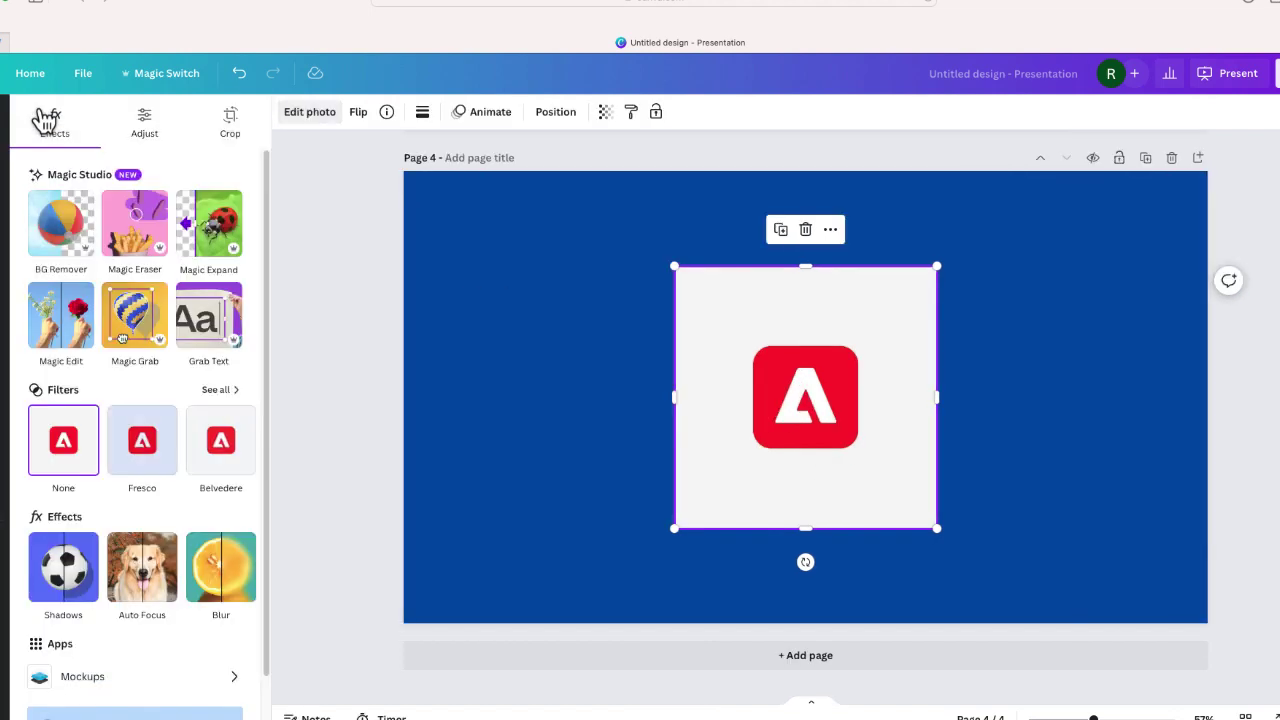
{"action": "left_click", "coordinate": [61, 224]}
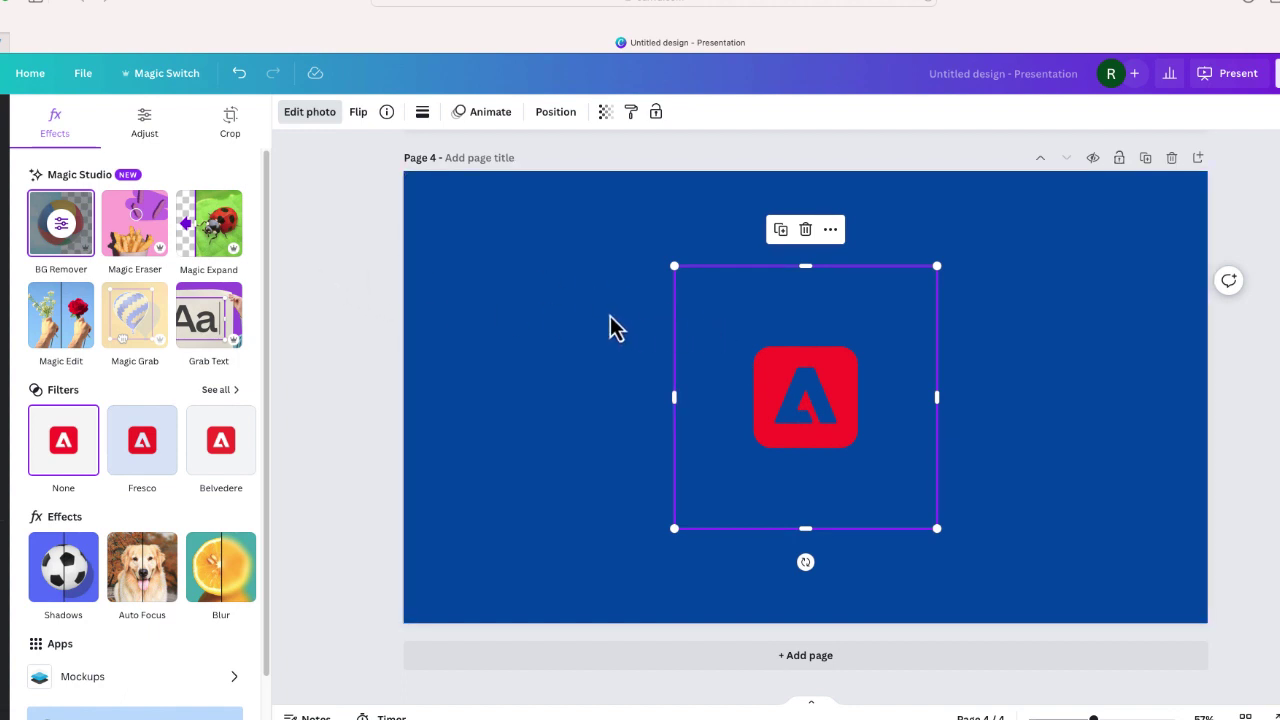
{"action": "left_click", "coordinate": [62, 235]}
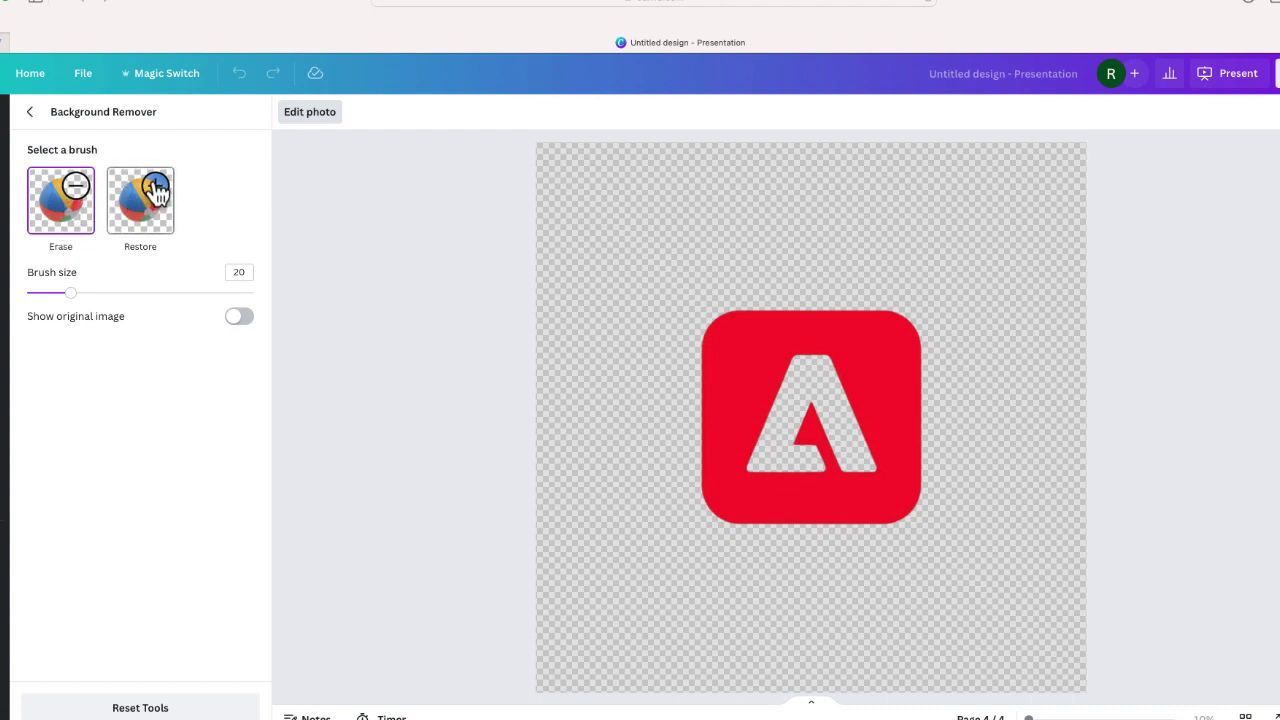
- Paint the logo's white A back in with the Restore brush, using the original image as reference
{"action": "left_click", "coordinate": [157, 195]}
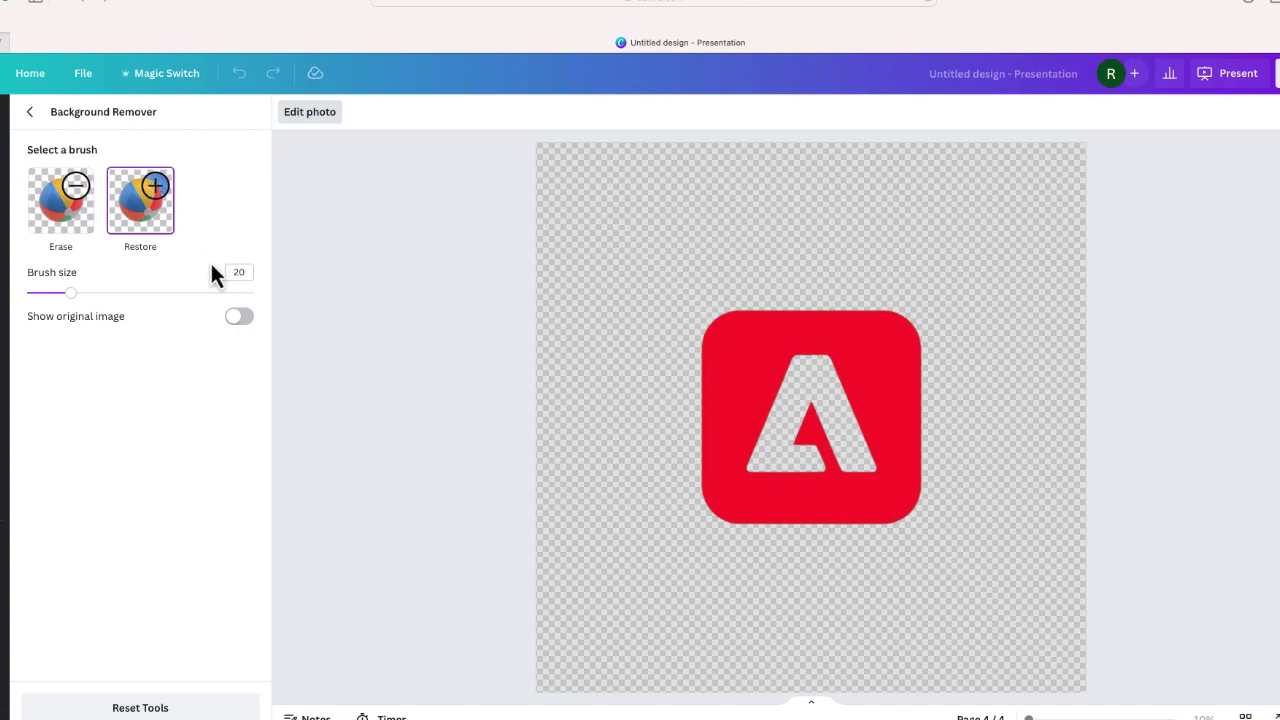
{"action": "left_click", "coordinate": [241, 319]}
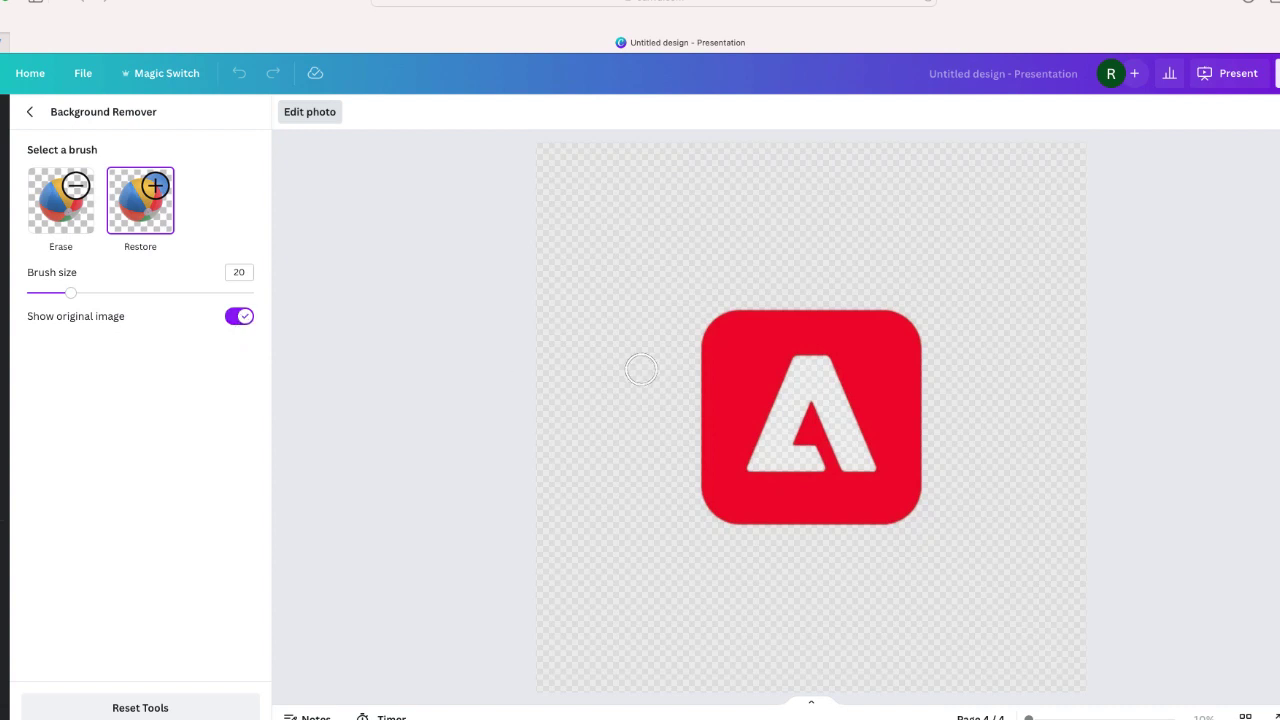
{"action": "mouse_move", "coordinate": [797, 372]}
{"action": "left_mouse_down"}
{"action": "mouse_move", "coordinate": [759, 465]}
{"action": "mouse_move", "coordinate": [821, 465]}
{"action": "mouse_move", "coordinate": [803, 450]}
{"action": "mouse_move", "coordinate": [811, 404]}
{"action": "mouse_move", "coordinate": [836, 462]}
{"action": "mouse_move", "coordinate": [871, 466]}
{"action": "mouse_move", "coordinate": [821, 363]}
{"action": "mouse_move", "coordinate": [803, 363]}
{"action": "mouse_move", "coordinate": [792, 377]}
{"action": "mouse_move", "coordinate": [811, 398]}
{"action": "mouse_move", "coordinate": [813, 384]}
{"action": "mouse_move", "coordinate": [796, 382]}
{"action": "mouse_move", "coordinate": [818, 377]}
{"action": "mouse_move", "coordinate": [828, 430]}
{"action": "left_mouse_up"}
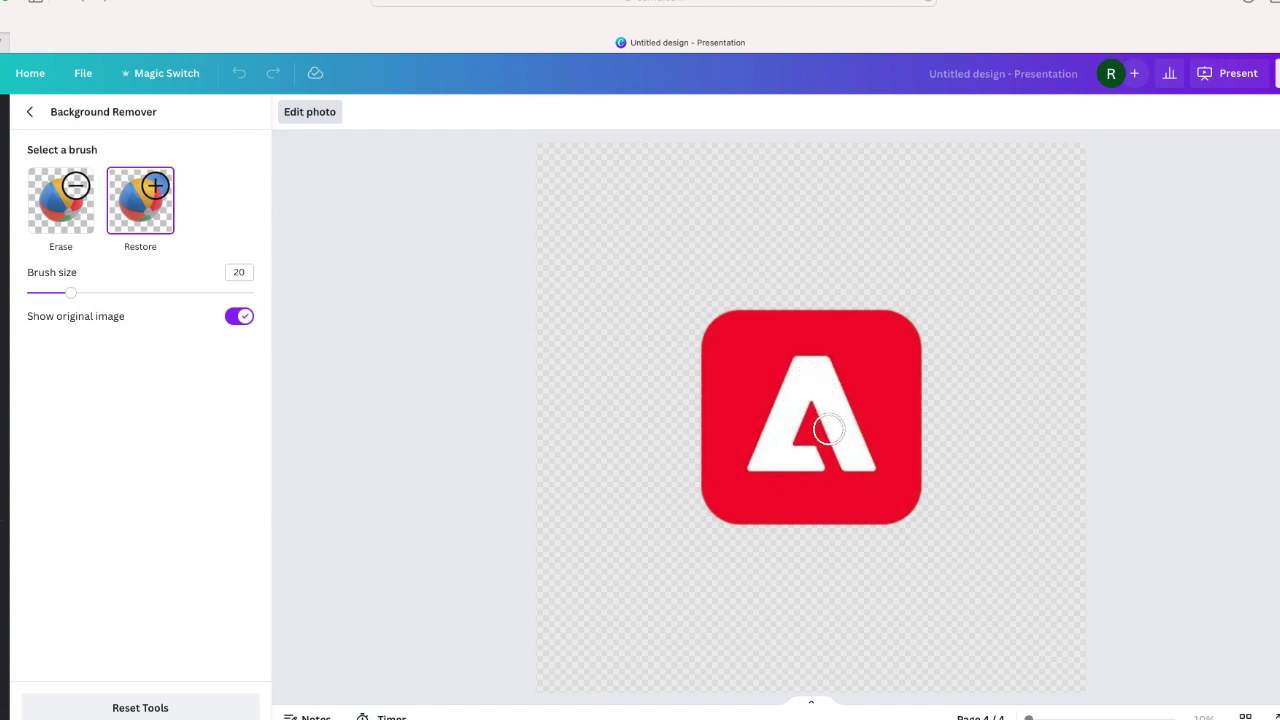
{"action": "left_click", "coordinate": [33, 114]}
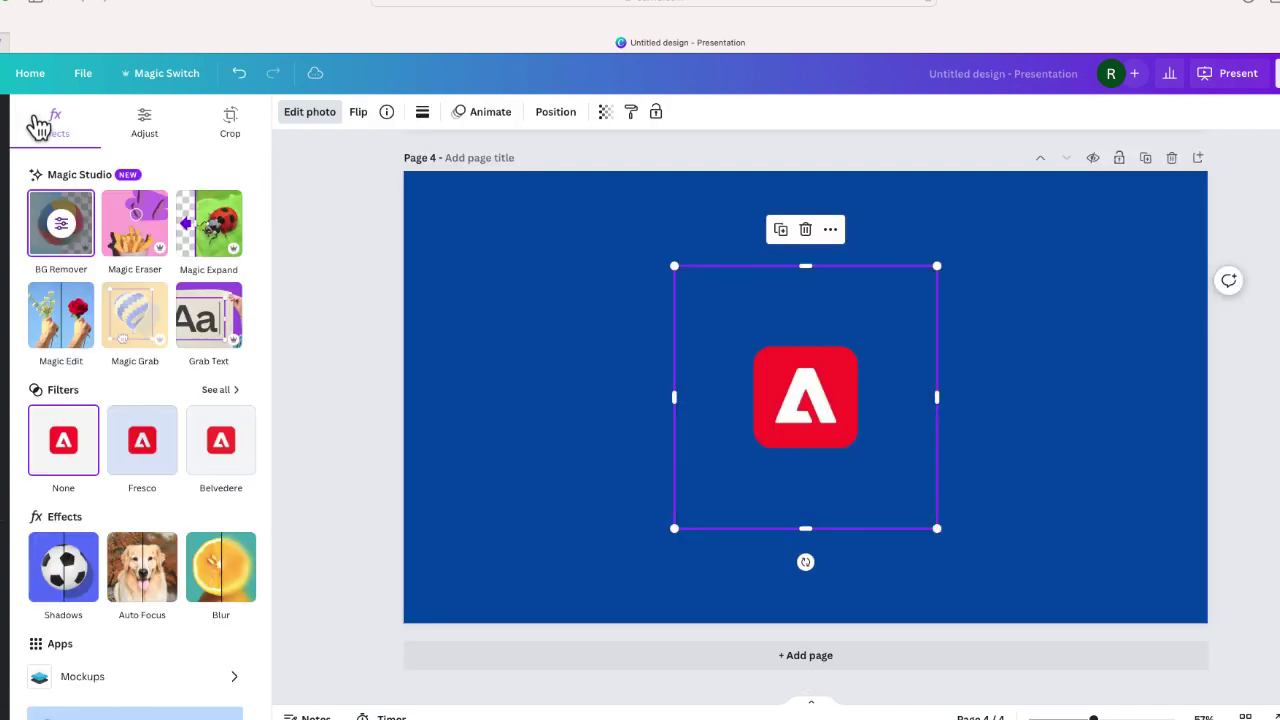
- Set the PNG download to Page 4 only, scaled 3.125× to 6,000 × 3,375 px
{"action": "left_click", "coordinate": [500, 330]}
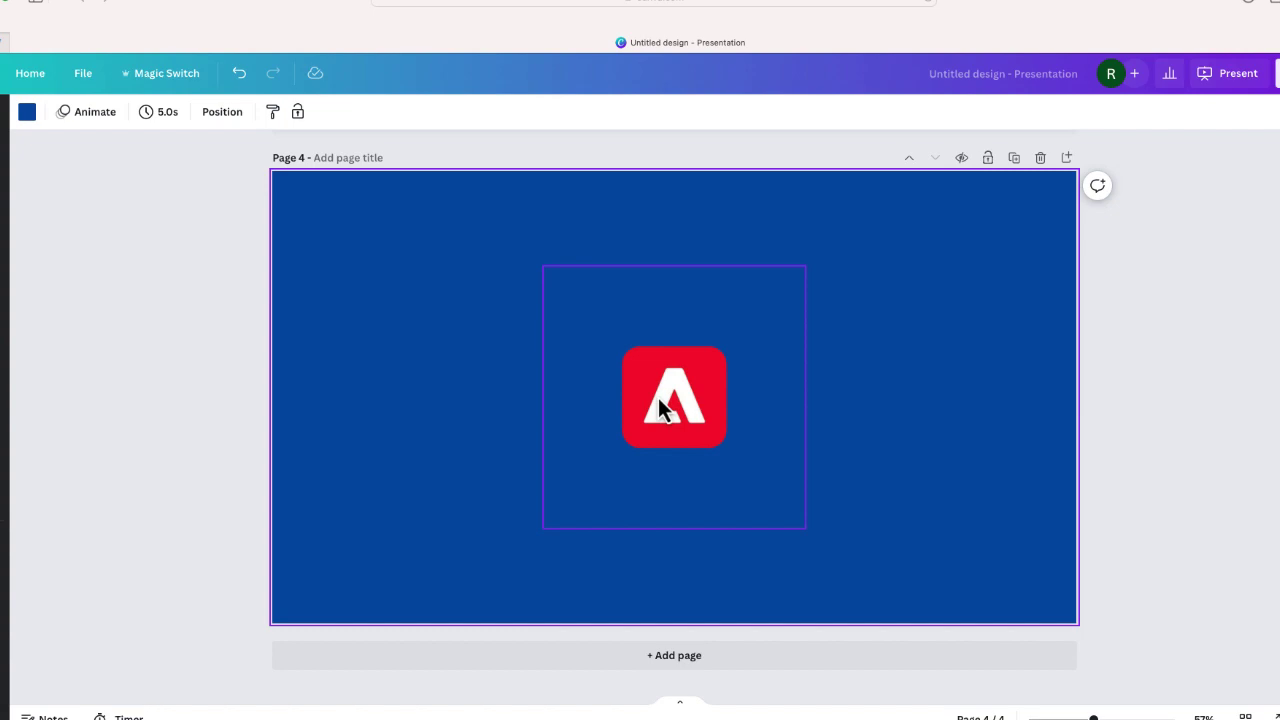
{"action": "left_click", "coordinate": [1277, 73]}
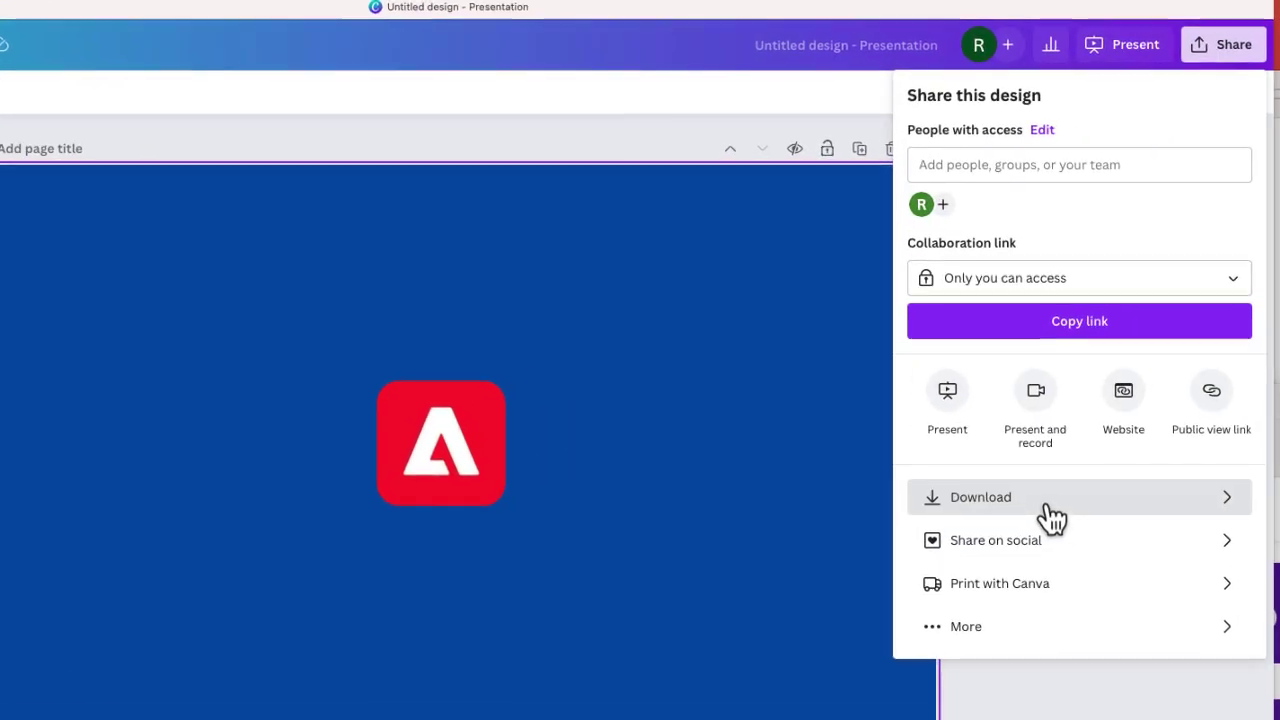
{"action": "left_click", "coordinate": [1168, 448]}
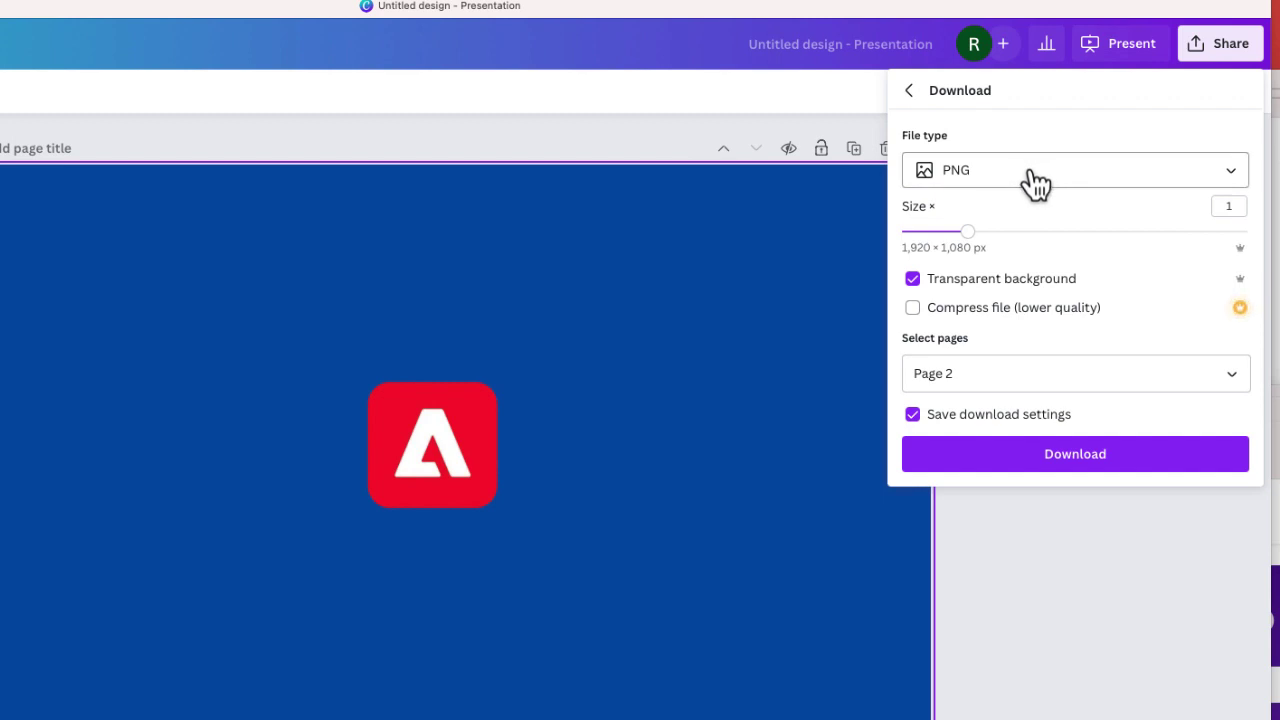
{"action": "left_click", "coordinate": [1224, 378]}
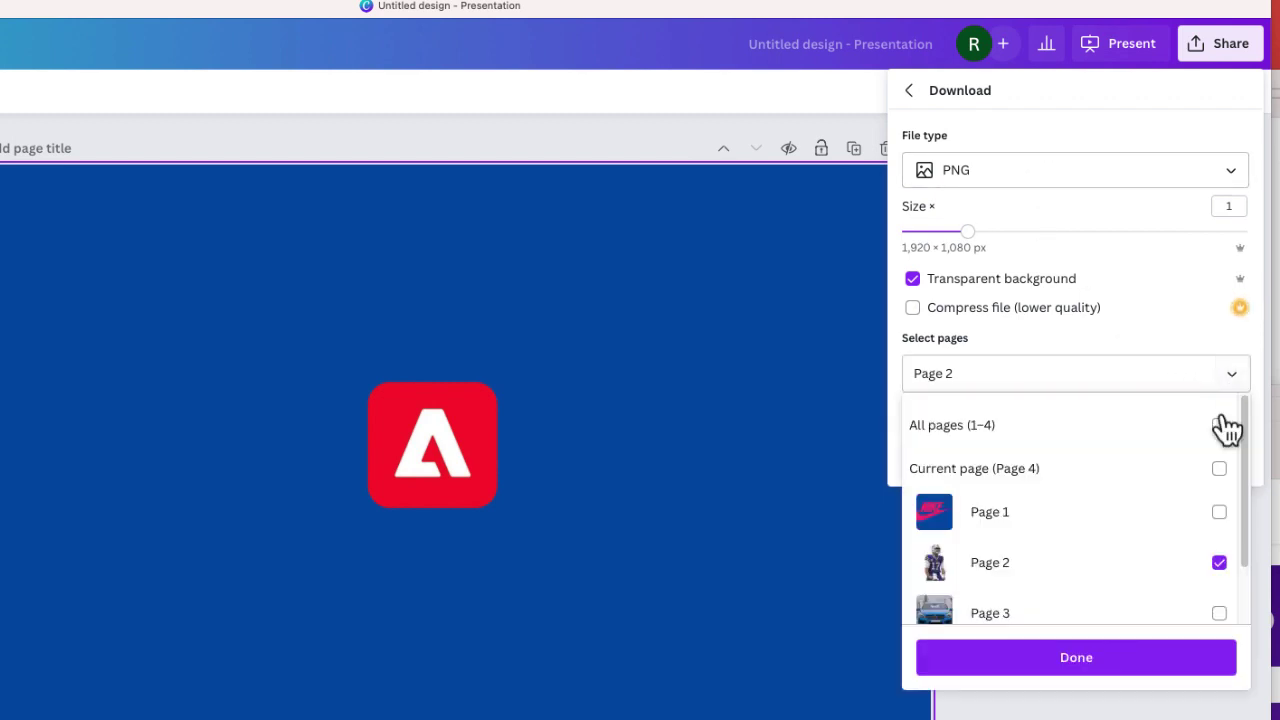
{"action": "left_click", "coordinate": [1220, 565]}
{"action": "scroll", "coordinate": [1157, 566], "scroll_direction": "down", "scroll_amount": 2}
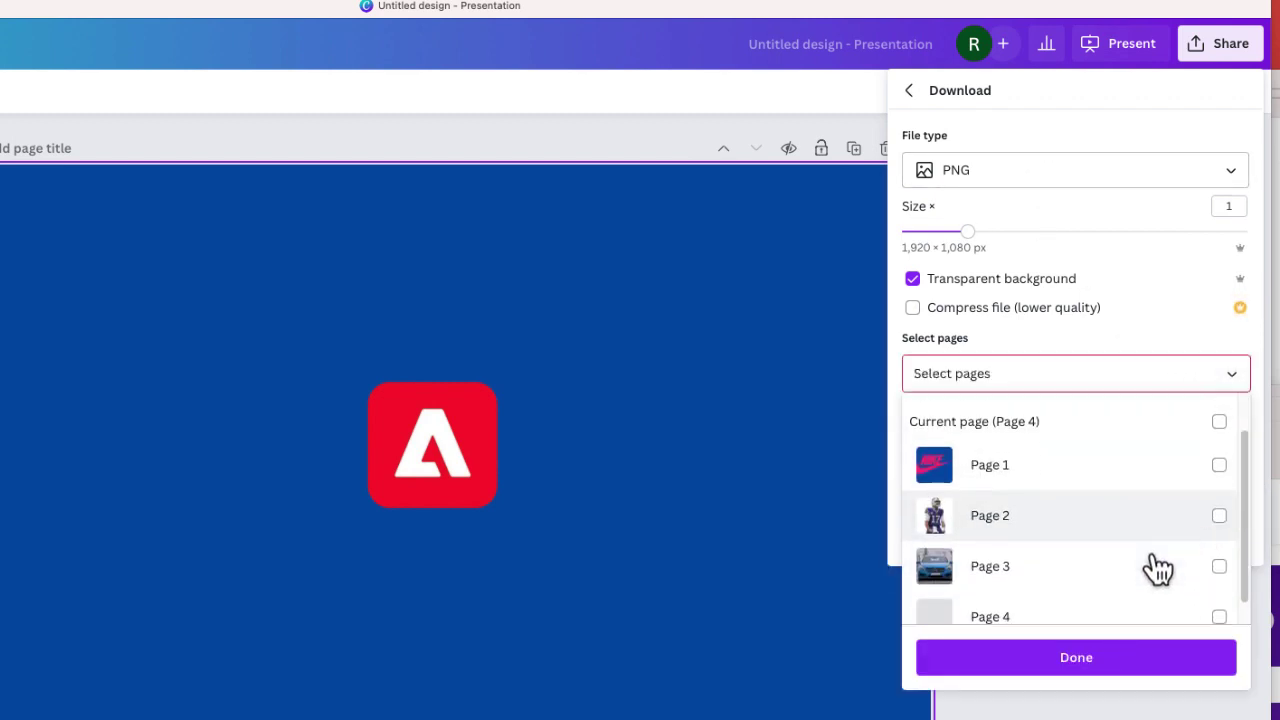
{"action": "left_click", "coordinate": [1219, 601]}
{"action": "left_click", "coordinate": [1183, 668]}
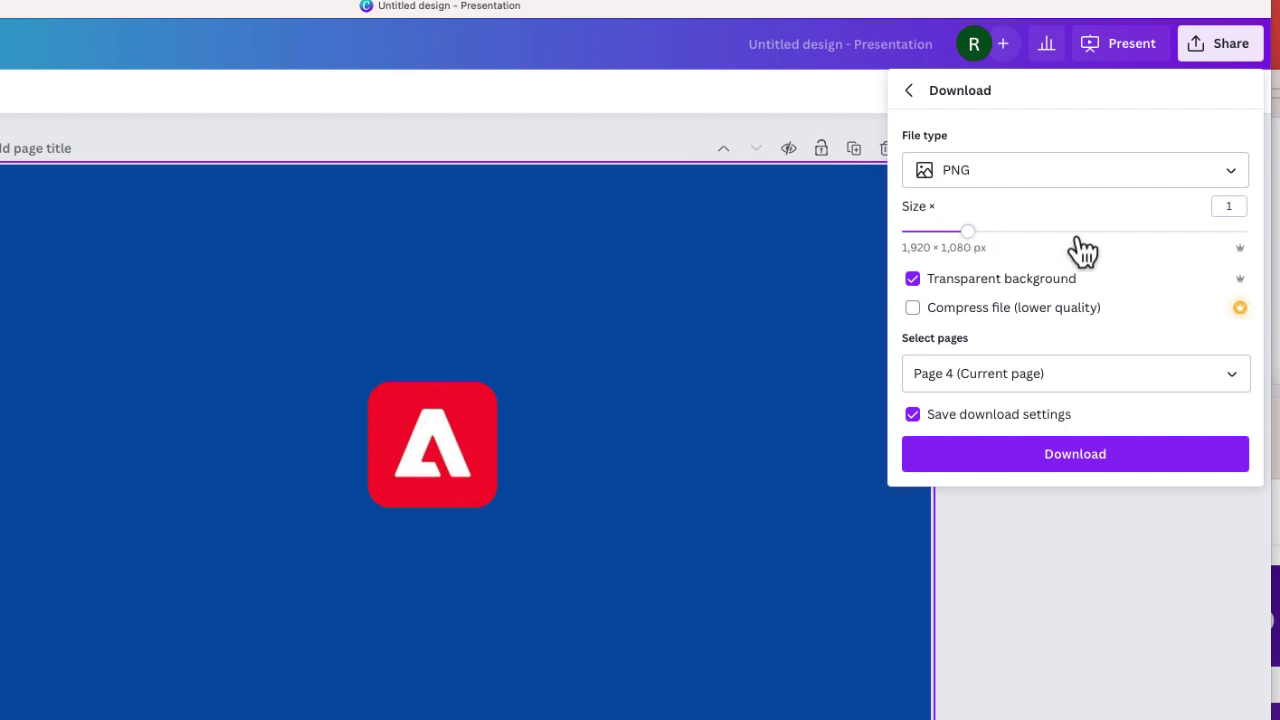
{"action": "left_click_drag", "start_coordinate": [1082, 236], "coordinate": [1252, 230]}
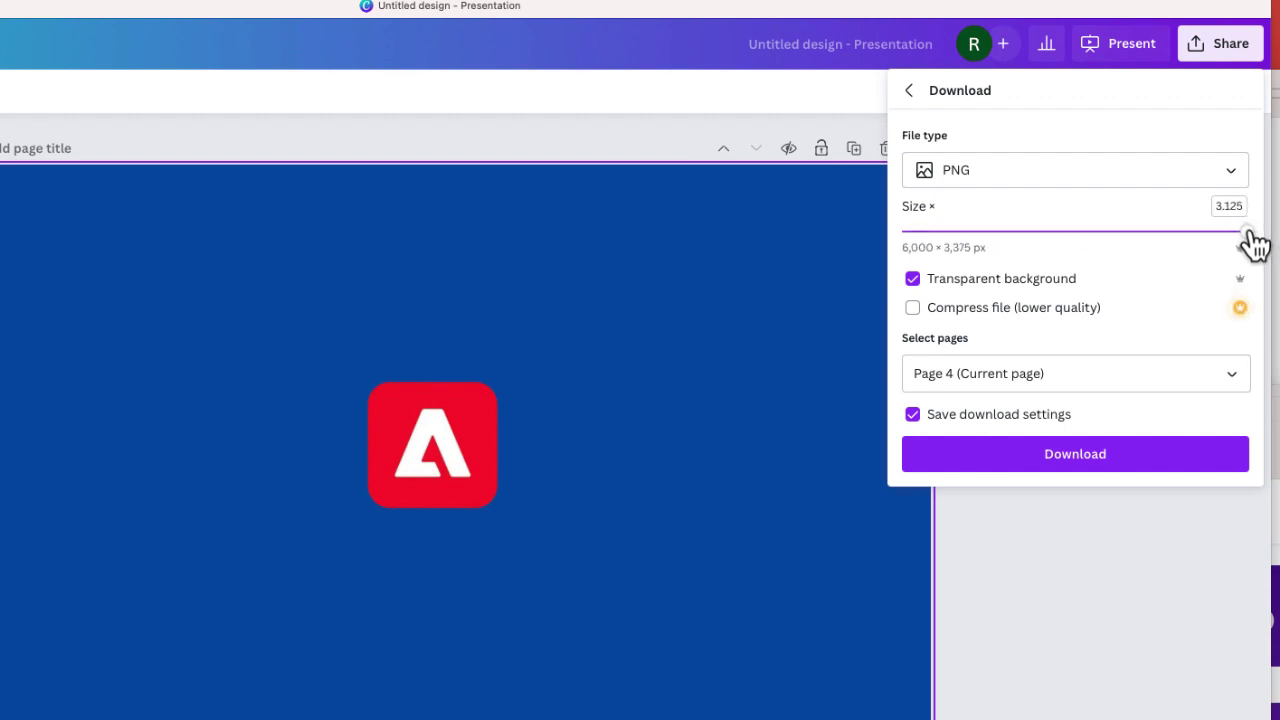